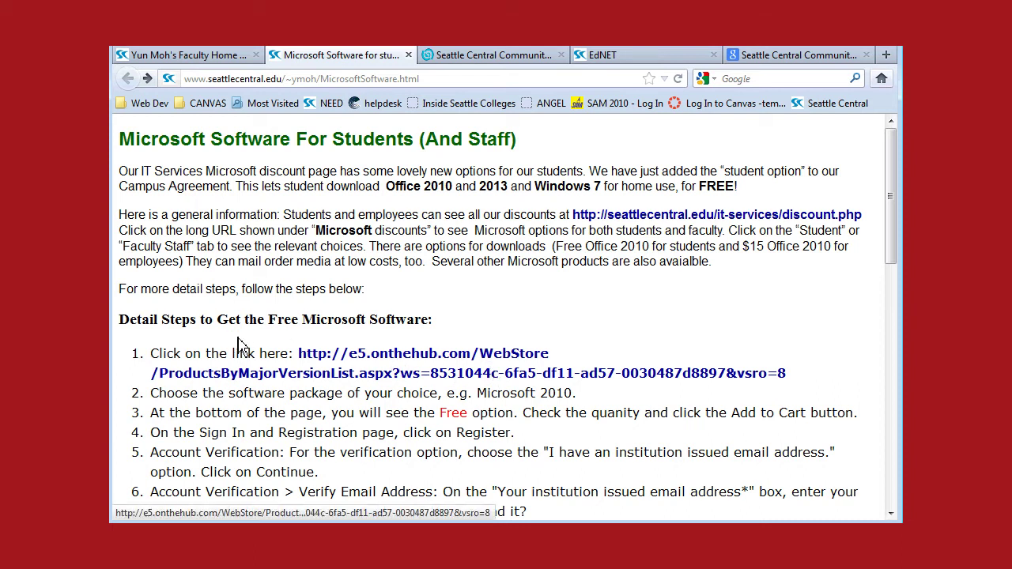
Step: Open the e5.onthehub.com WebStore link from step 1 in a new tab
scroll(237, 319, "down", 1)
scroll(238, 319, "up", 1)
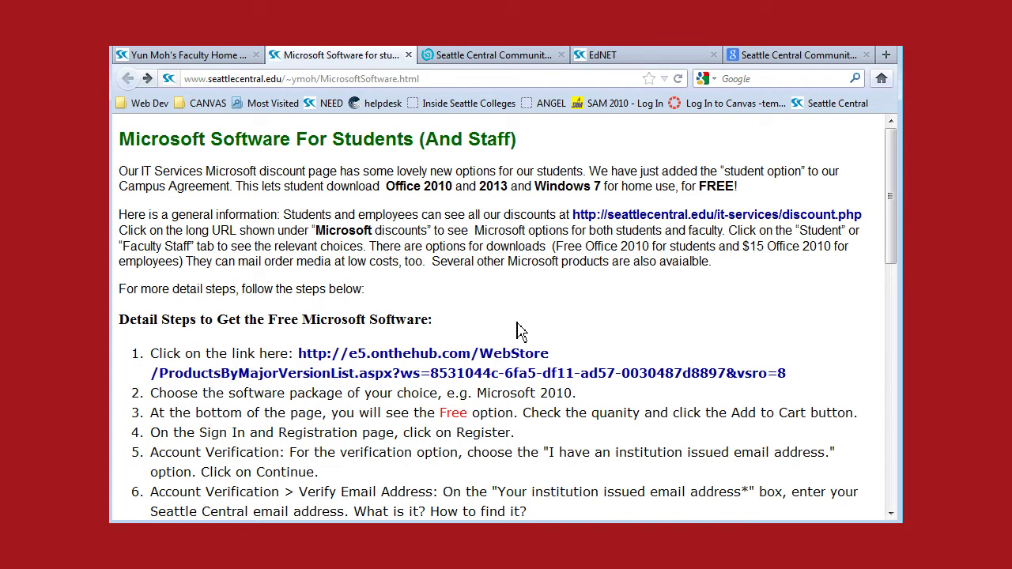
left_click(449, 369)
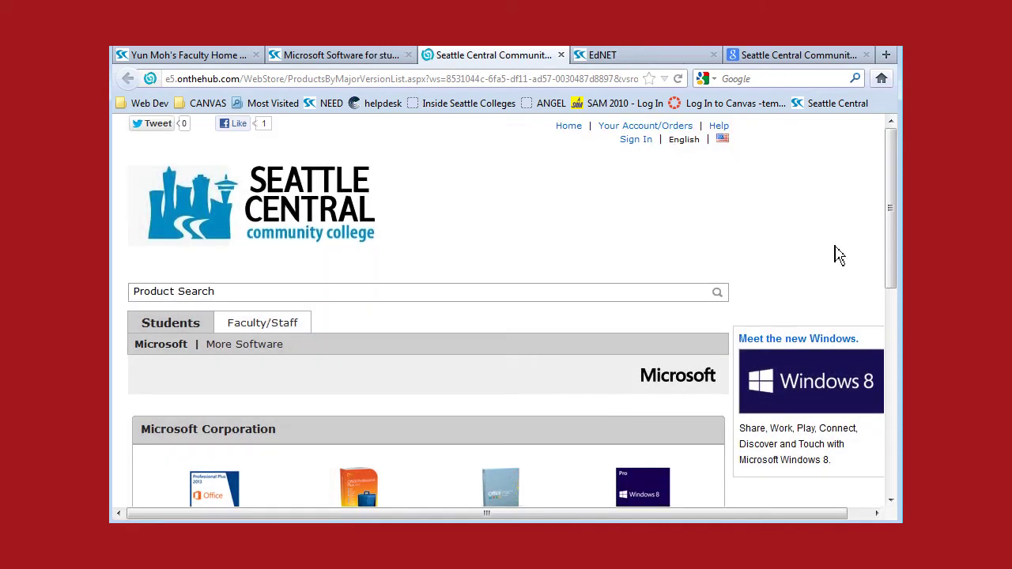
Step: Scroll down to the Microsoft Corporation grid listing Office 2013, 2010, Windows and Visio
left_click_drag(890, 213, 899, 339)
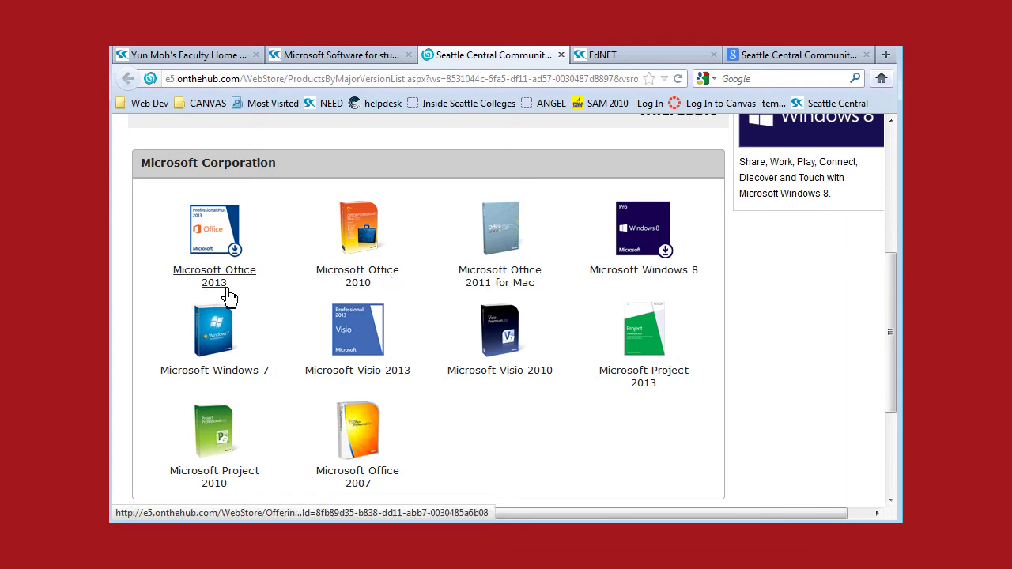
left_click_drag(892, 301, 897, 318)
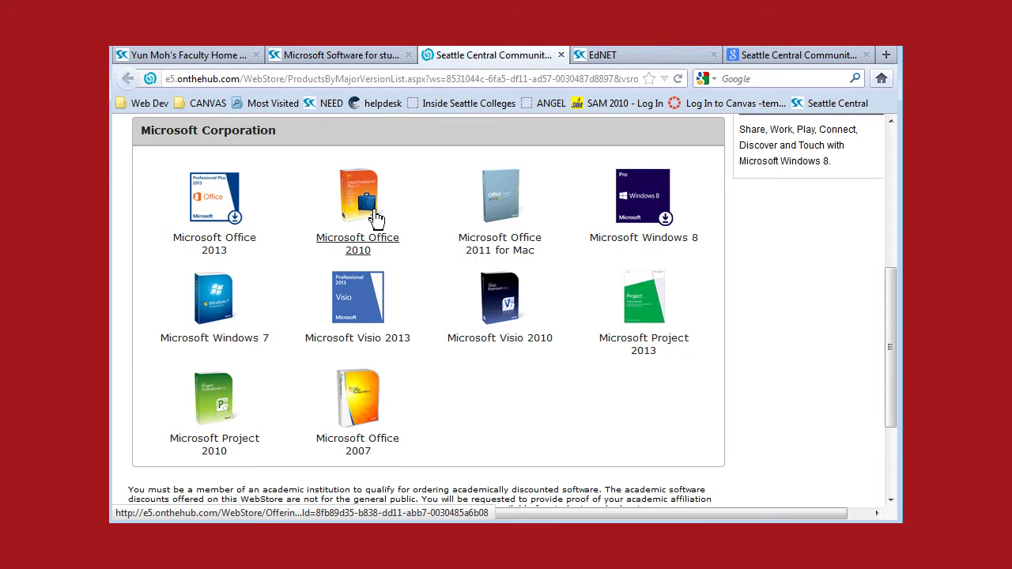
Step: Open Office Professional Plus 2010 and scroll to its free English Student Option download
left_click(371, 217)
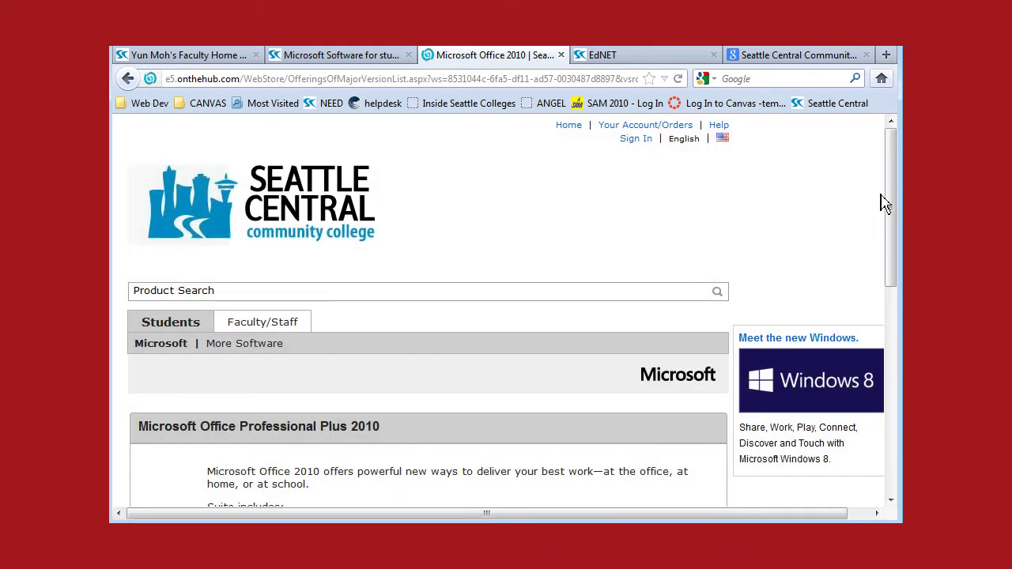
left_click_drag(888, 209, 894, 311)
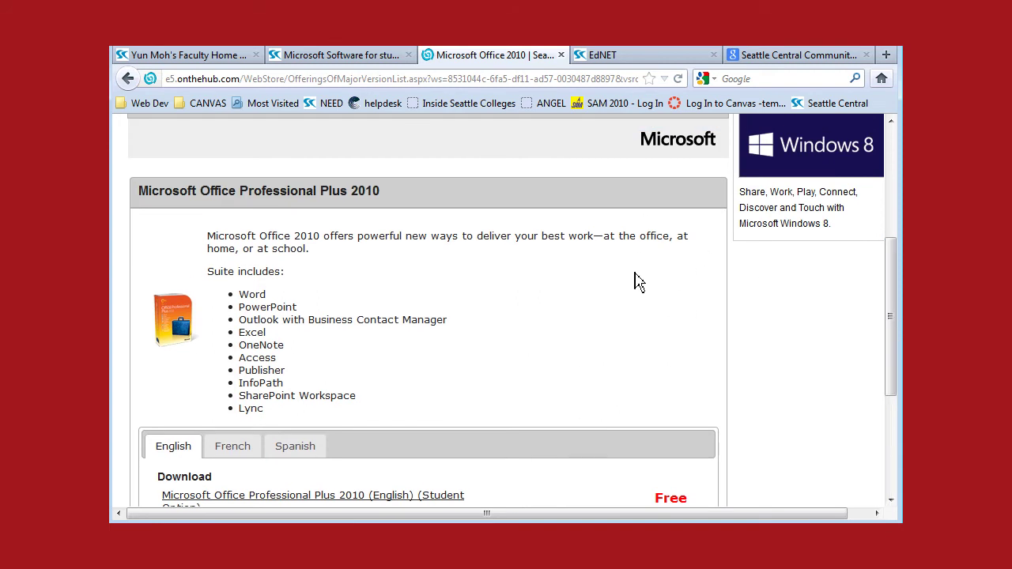
left_click_drag(893, 316, 894, 376)
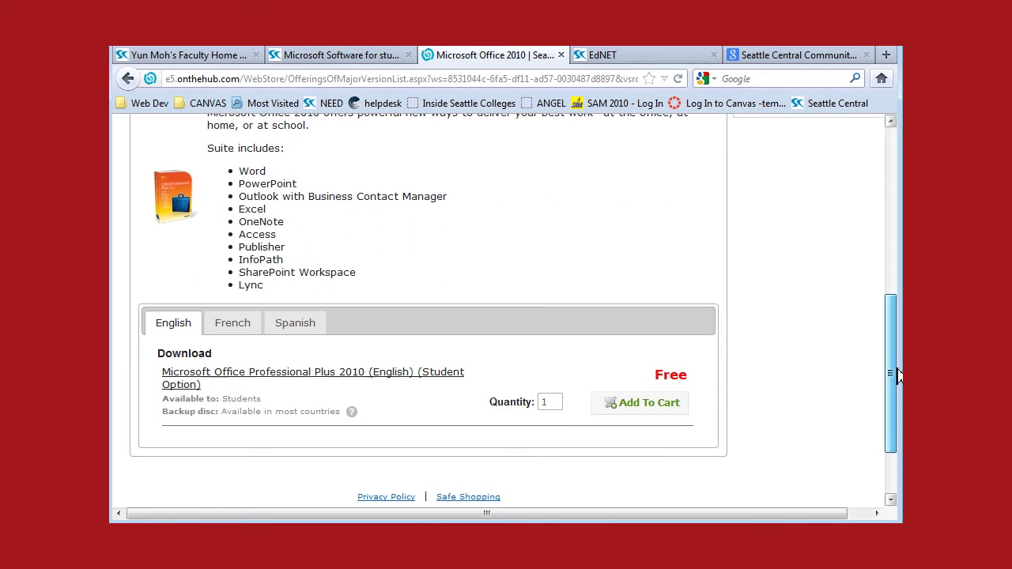
left_click(661, 403)
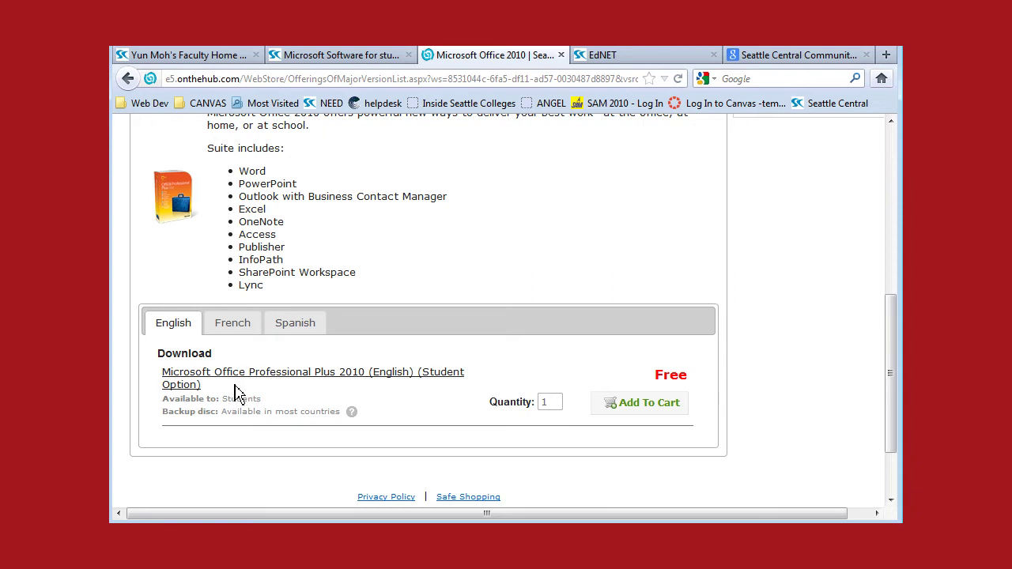
left_click_drag(207, 385, 162, 374)
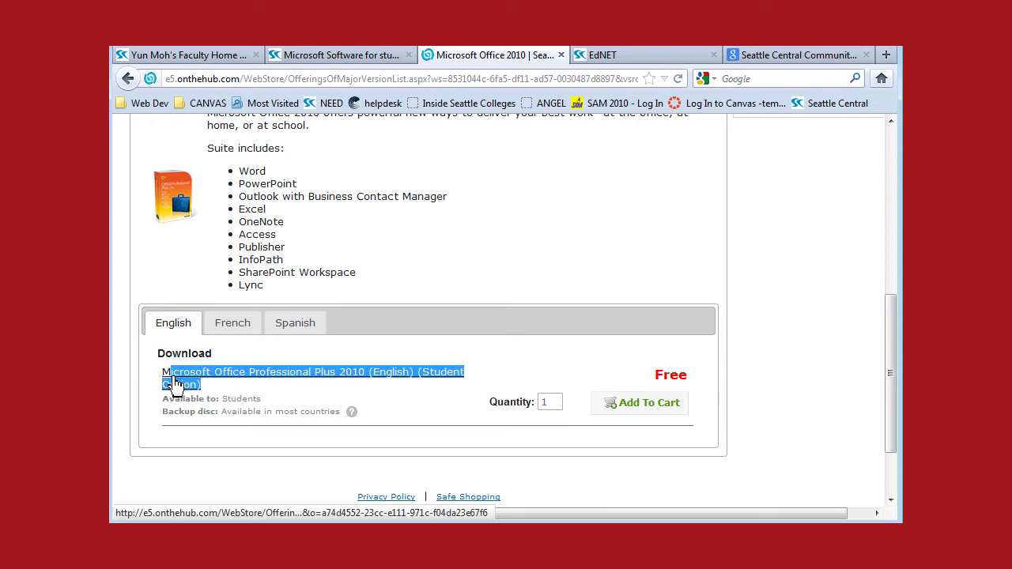
left_click(519, 324)
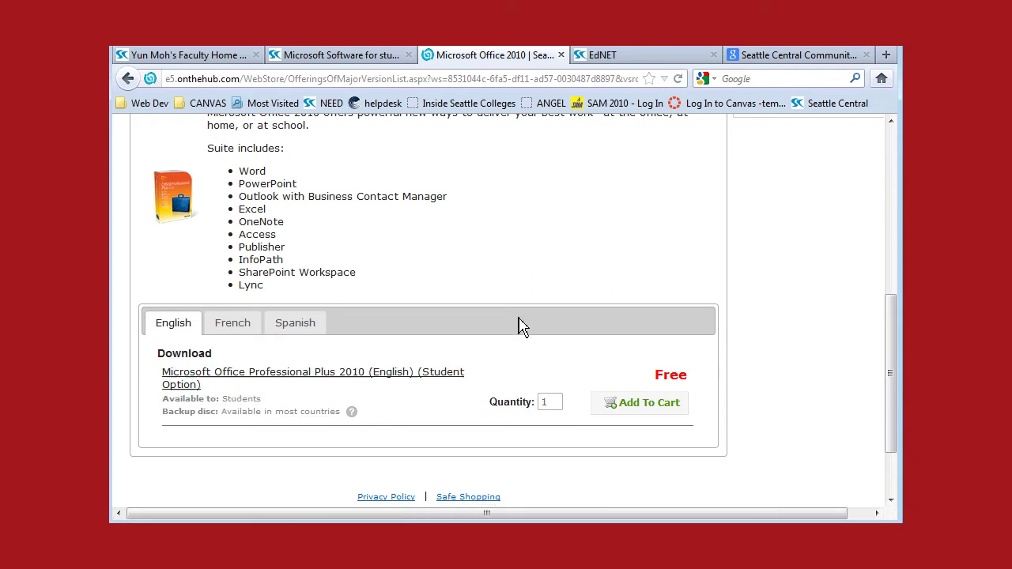
Step: Add the free Office 2010 download to the cart and choose Register on the Sign In page
left_click(646, 405)
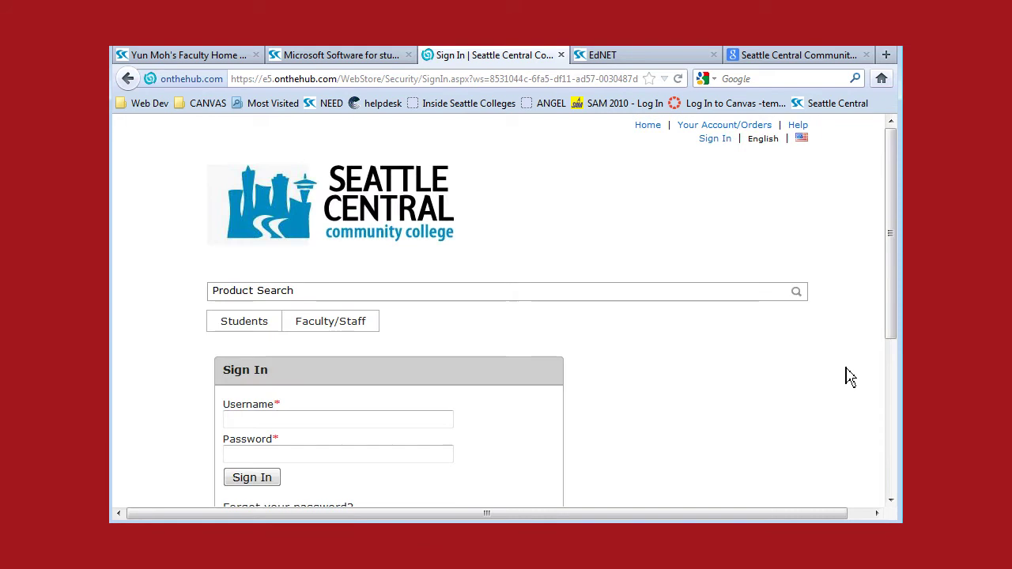
left_click_drag(887, 297, 902, 398)
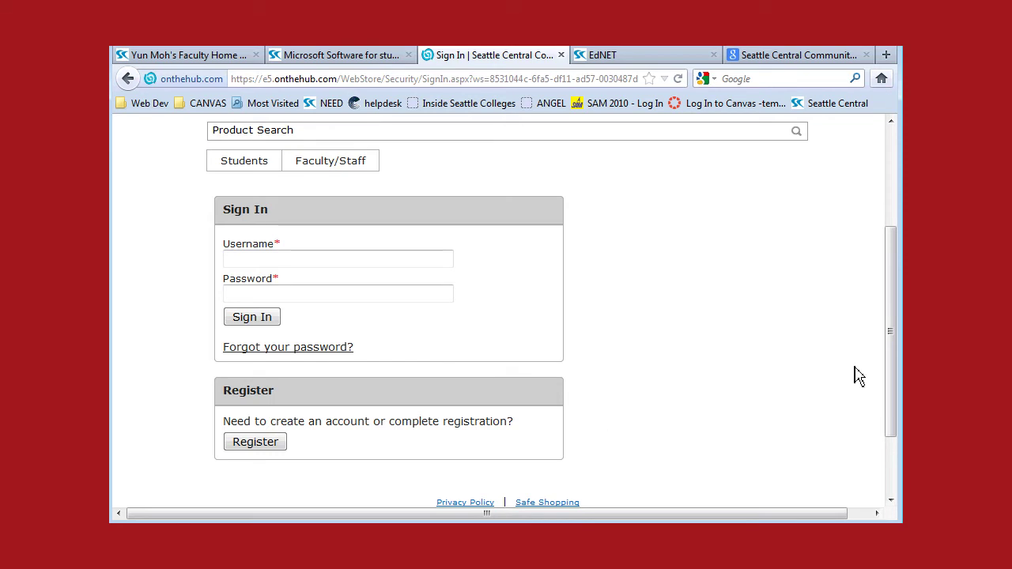
left_click_drag(891, 344, 892, 382)
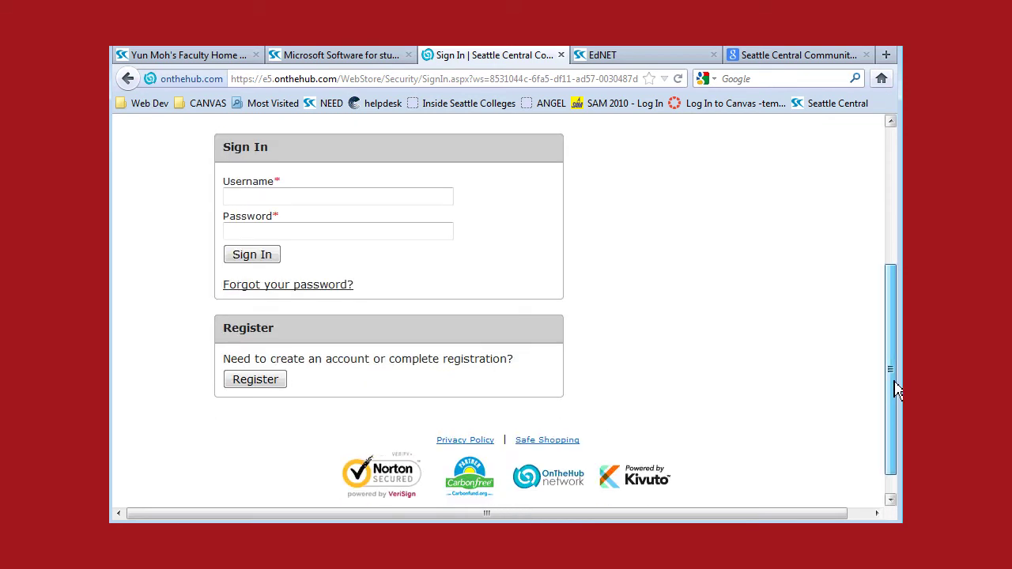
left_click(265, 386)
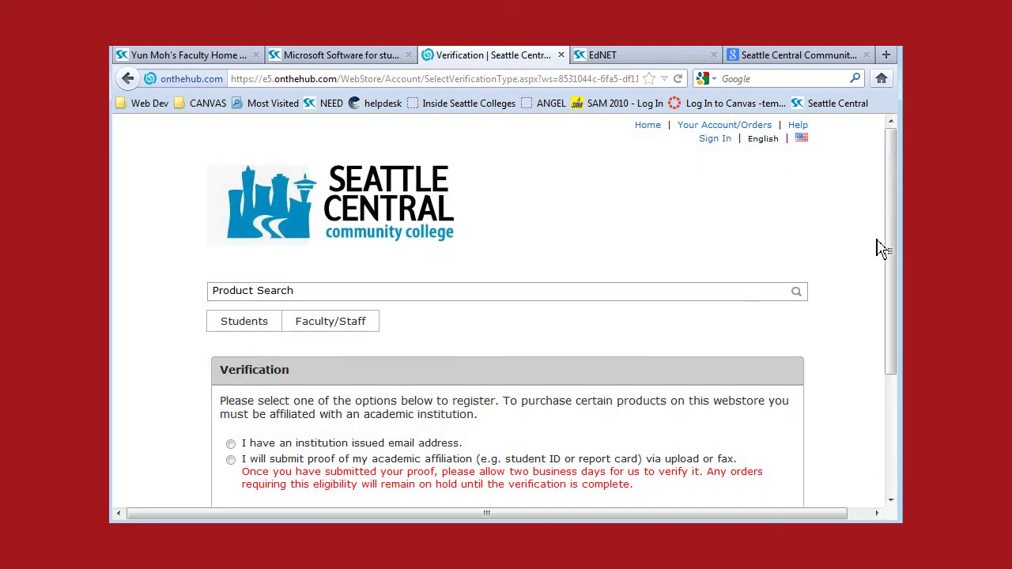
Step: Choose 'I have an institution issued email address.' and continue to email verification
left_click_drag(893, 248, 896, 302)
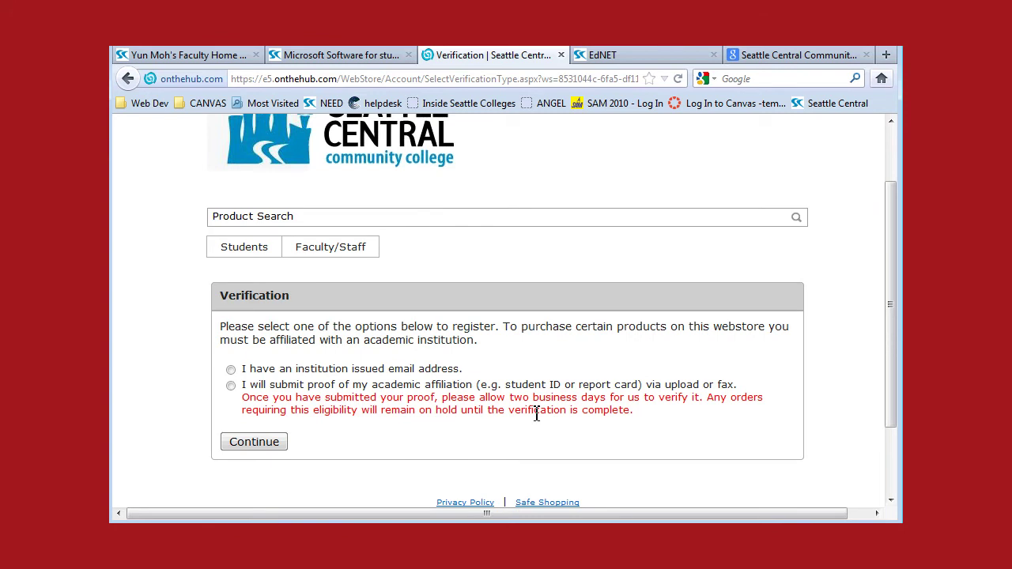
left_click(233, 371)
left_click_drag(474, 383, 241, 370)
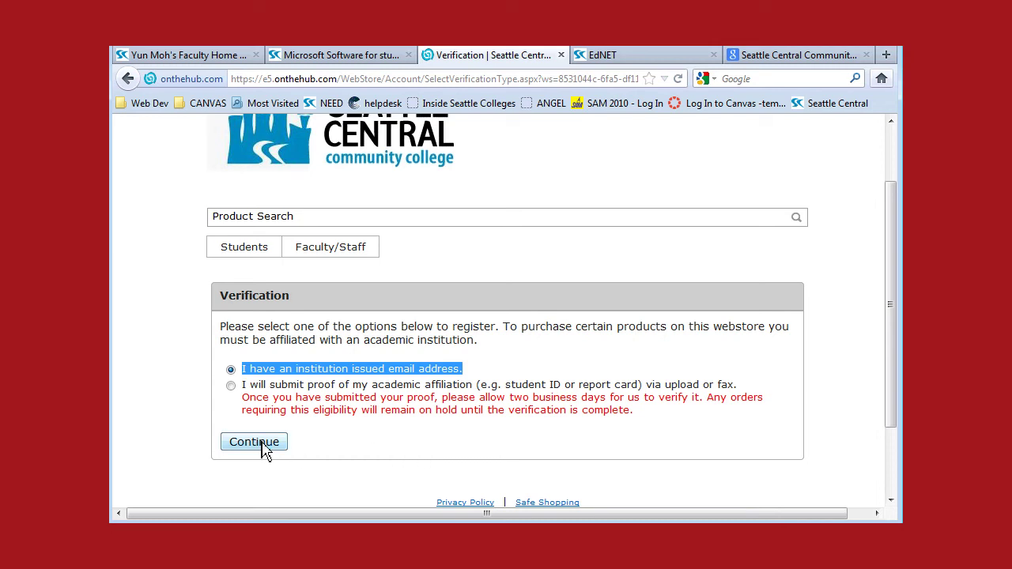
left_click(268, 447)
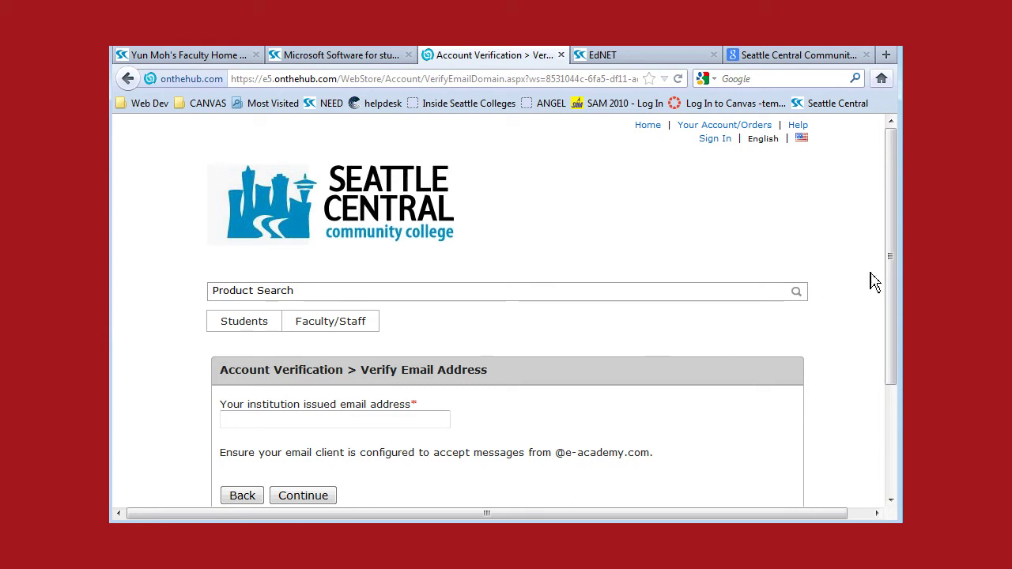
Step: Focus the blank institution email field, then return to the 'Microsoft Software for students' instructions
left_click_drag(892, 289, 896, 315)
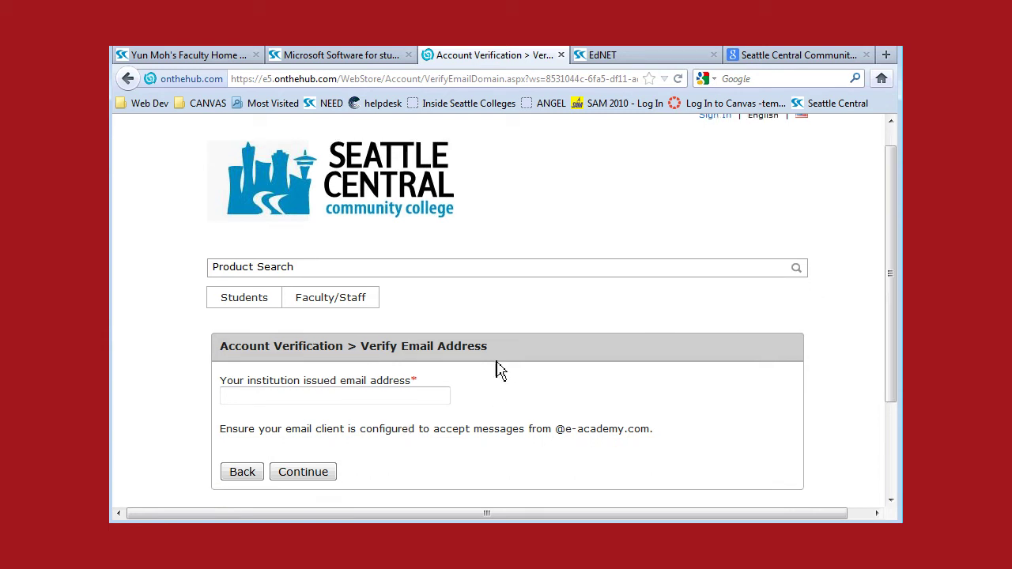
left_click_drag(495, 354, 218, 354)
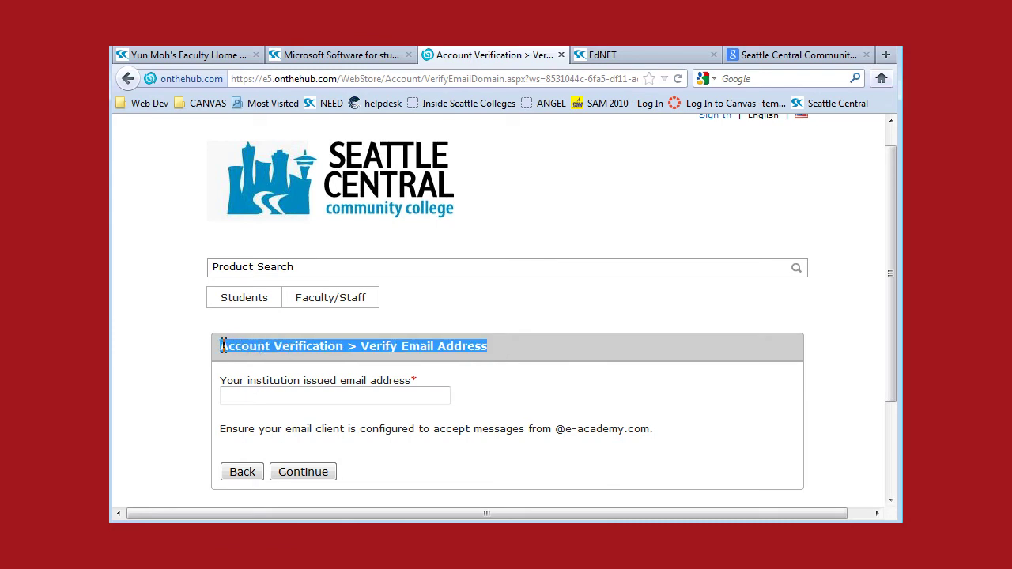
left_click(328, 396)
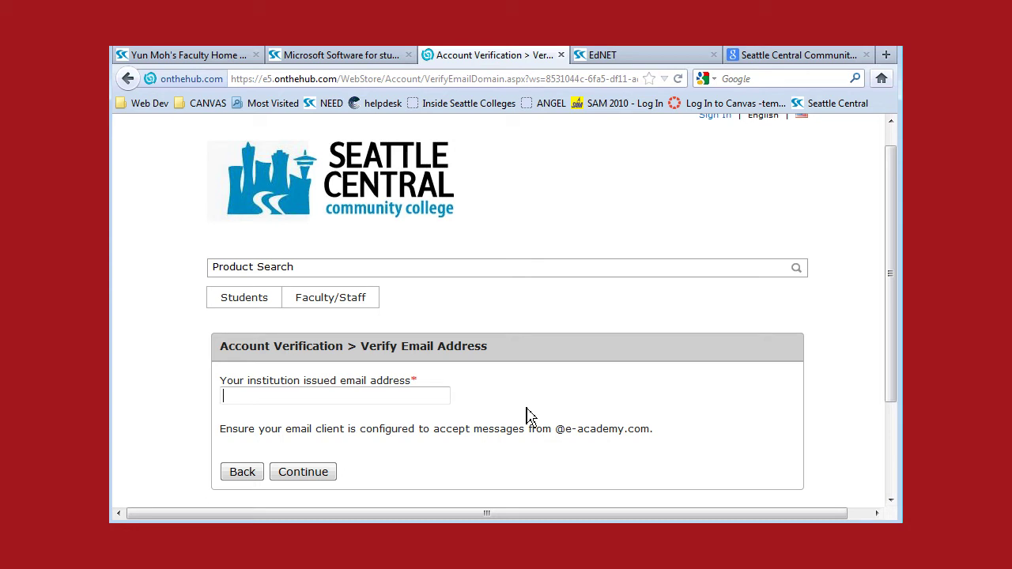
left_click(324, 56)
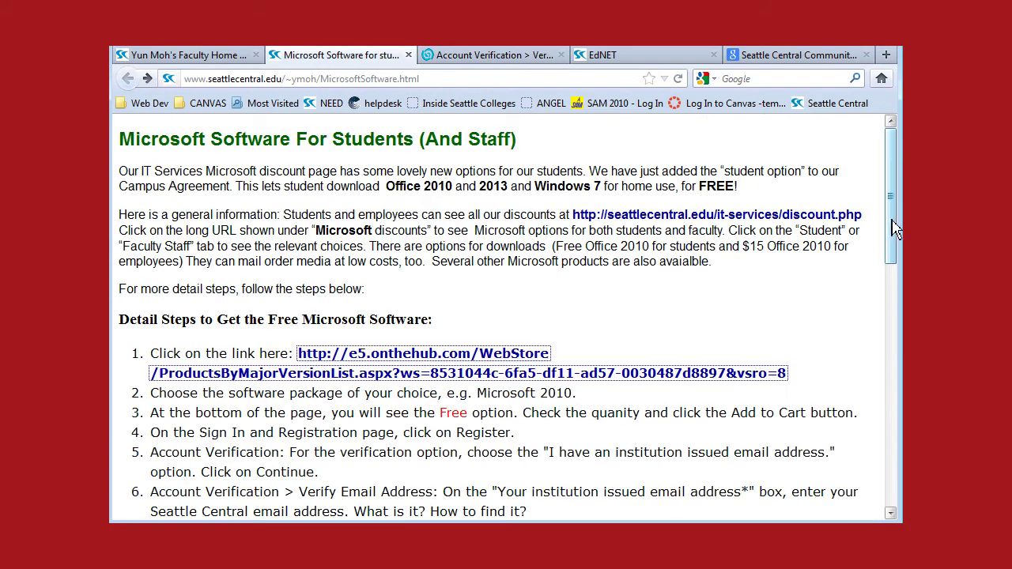
Step: Scroll the instructions to step 6, forming the Seattle Central email from the EdNet ID
scroll(893, 230, "down", 2)
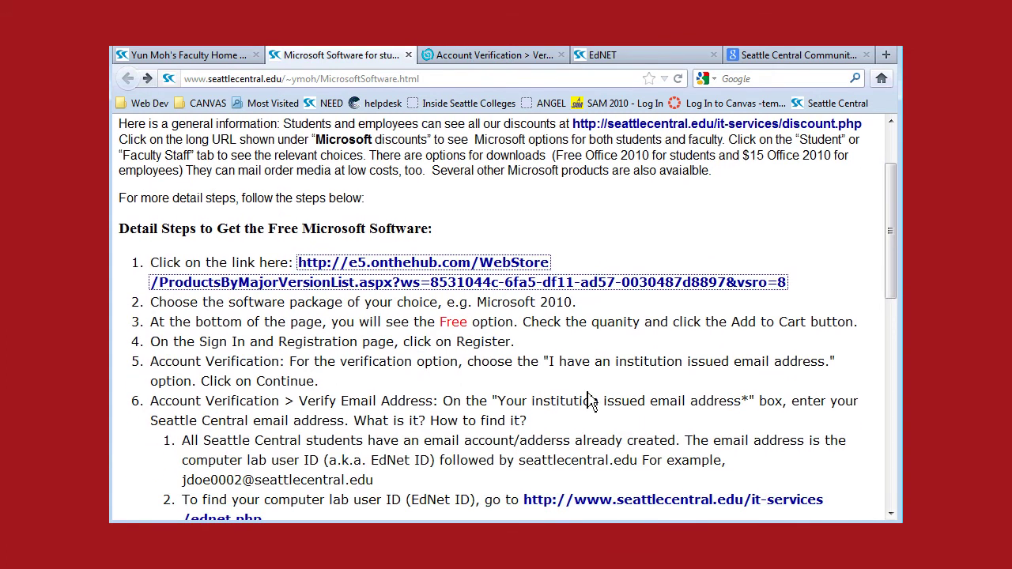
left_click_drag(890, 278, 896, 306)
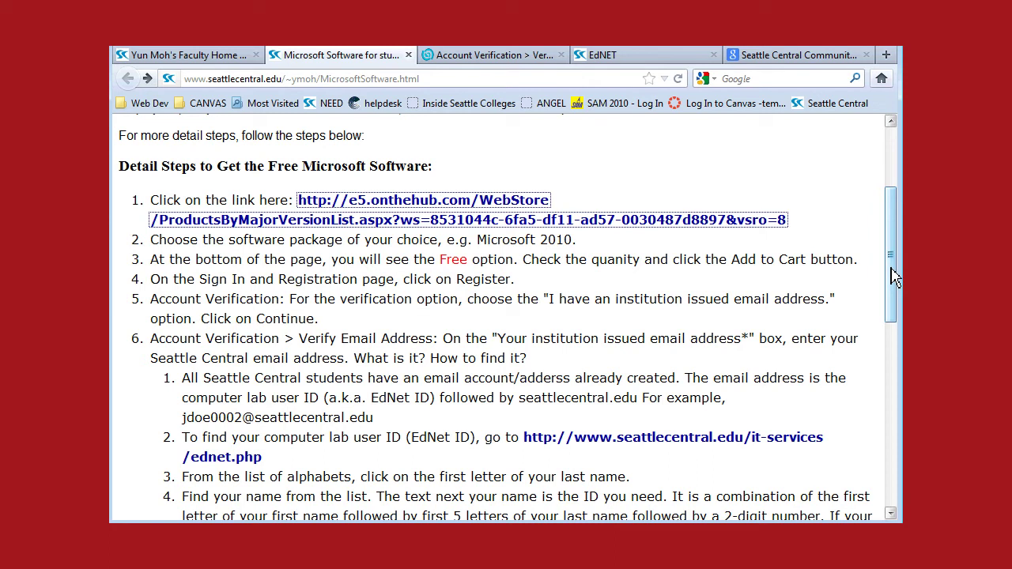
left_click_drag(892, 275, 891, 275)
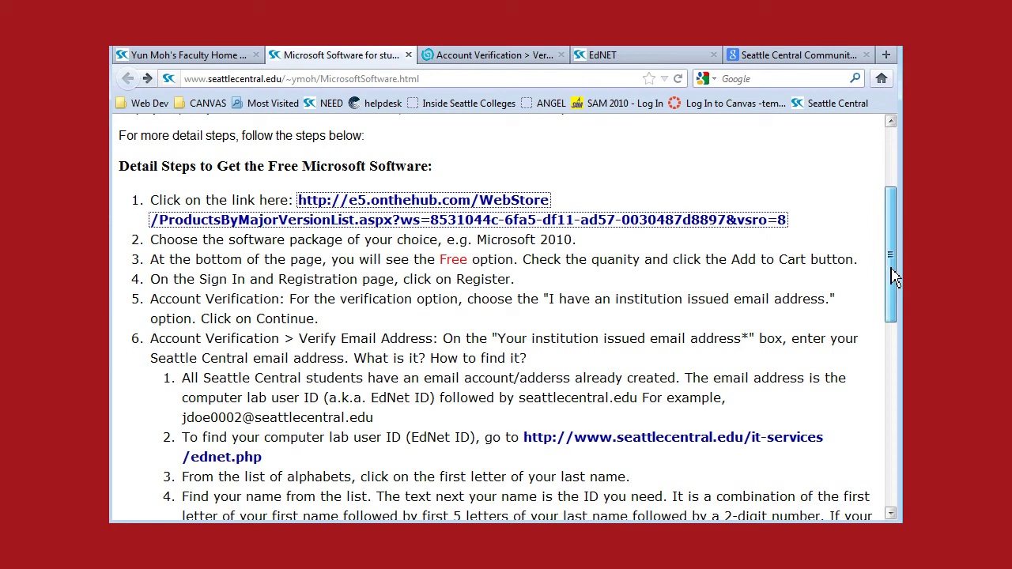
left_click_drag(894, 275, 894, 289)
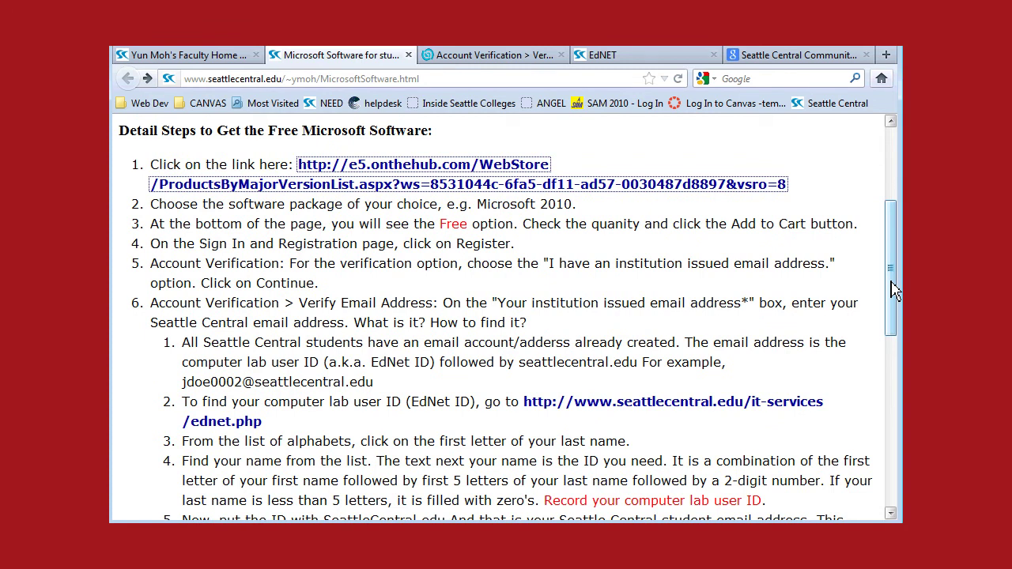
left_click_drag(894, 290, 894, 312)
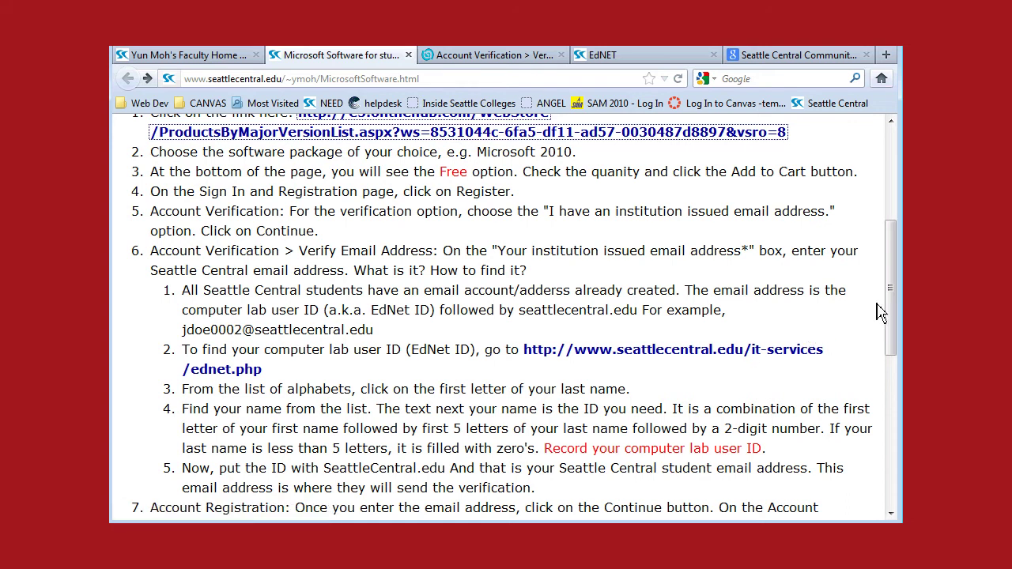
scroll(838, 312, "down", 1)
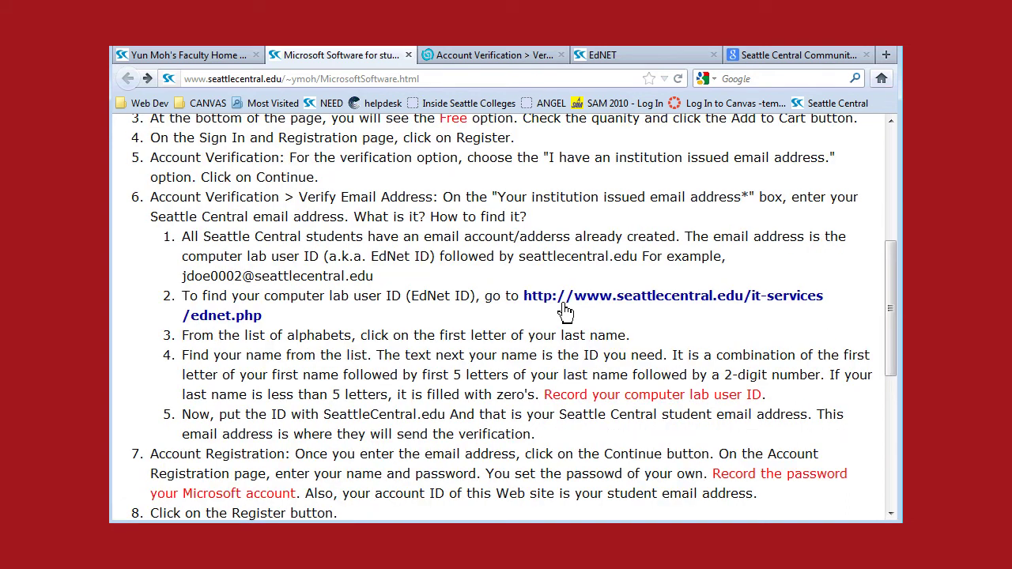
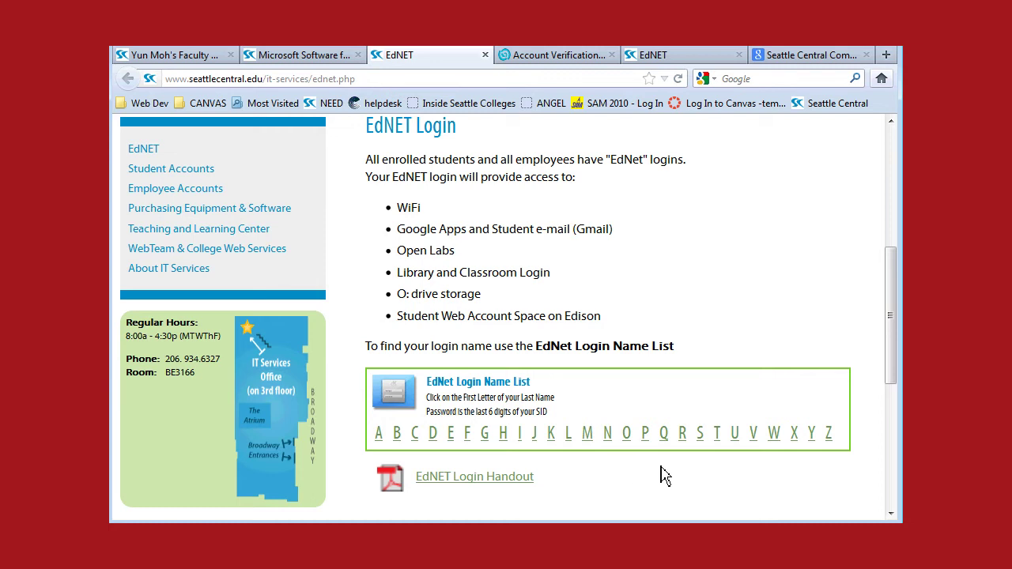
left_click(647, 437)
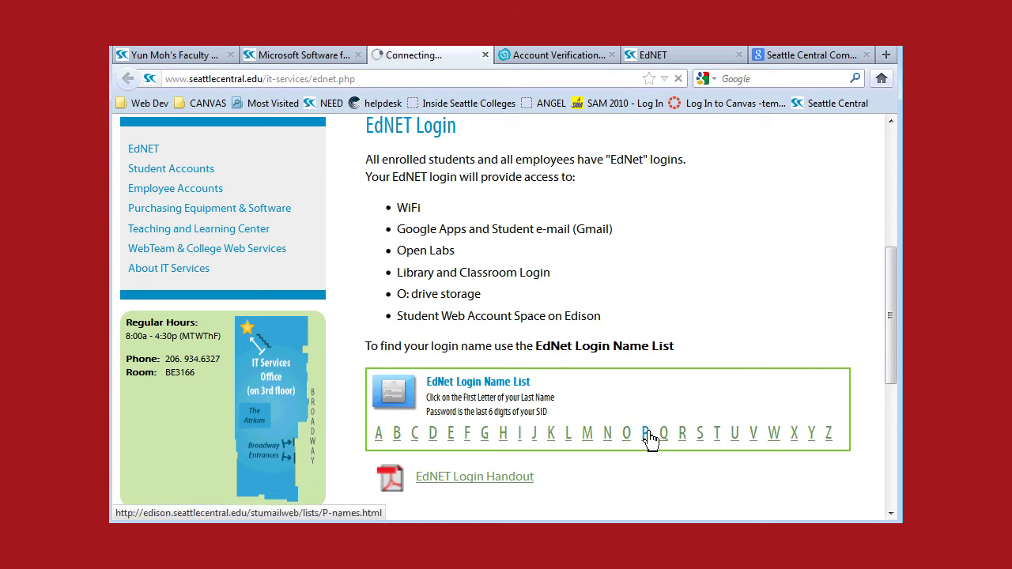
scroll(893, 146, "down", 1)
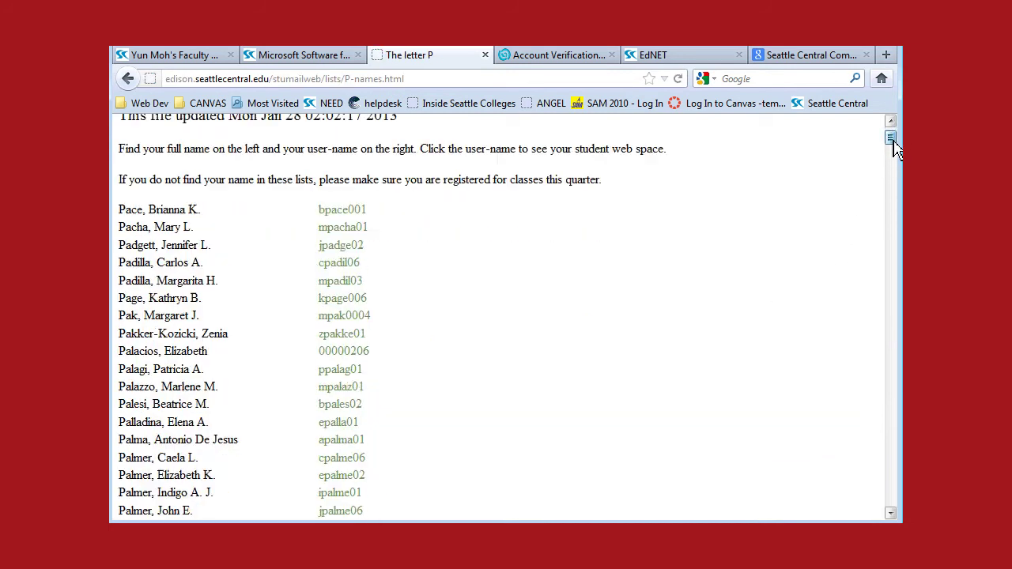
scroll(894, 147, "down", 5)
left_click_drag(197, 273, 135, 278)
left_click_drag(890, 156, 893, 307)
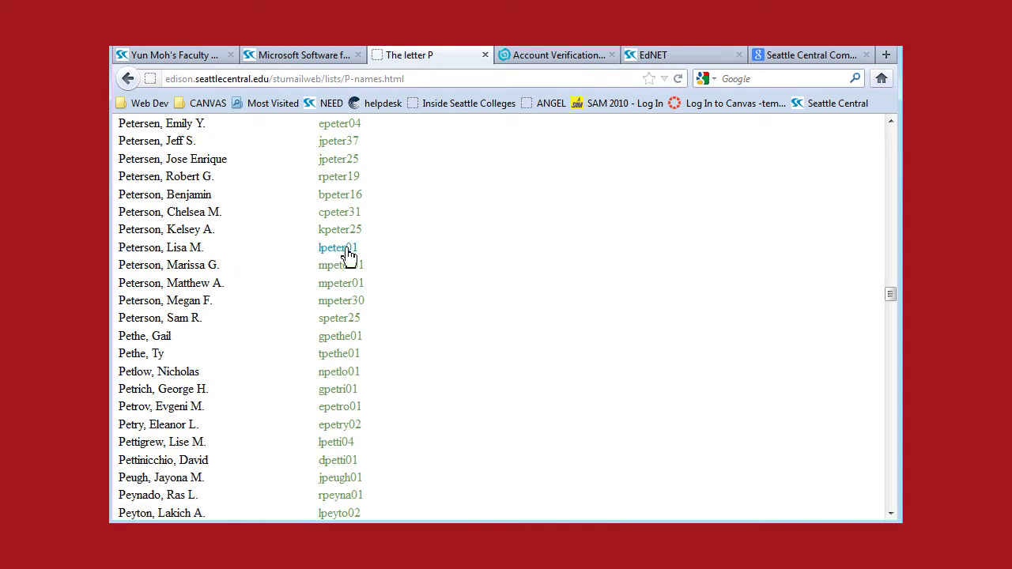
left_click_drag(373, 258, 321, 255)
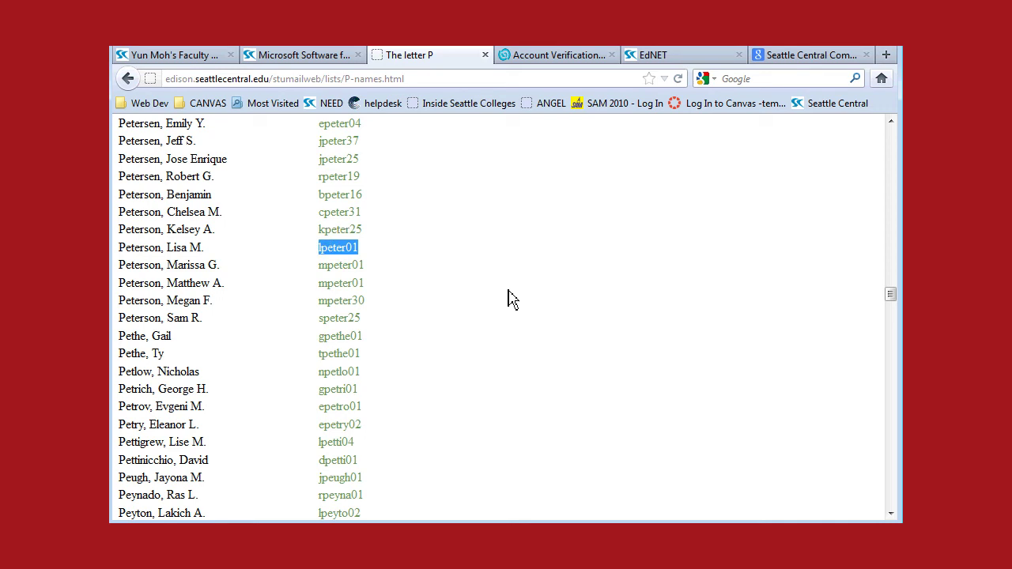
left_click(472, 276)
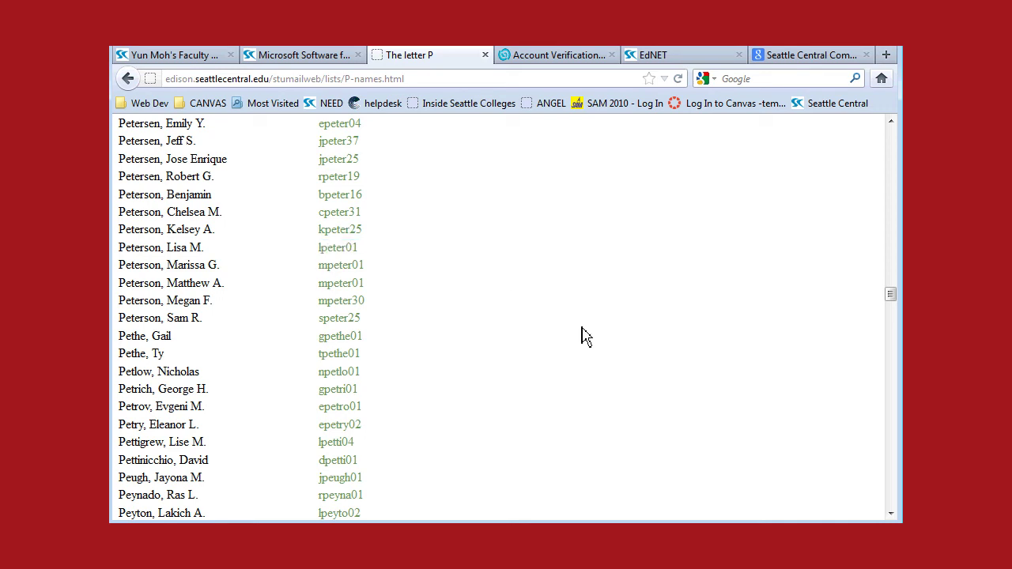
scroll(581, 335, "up", 20)
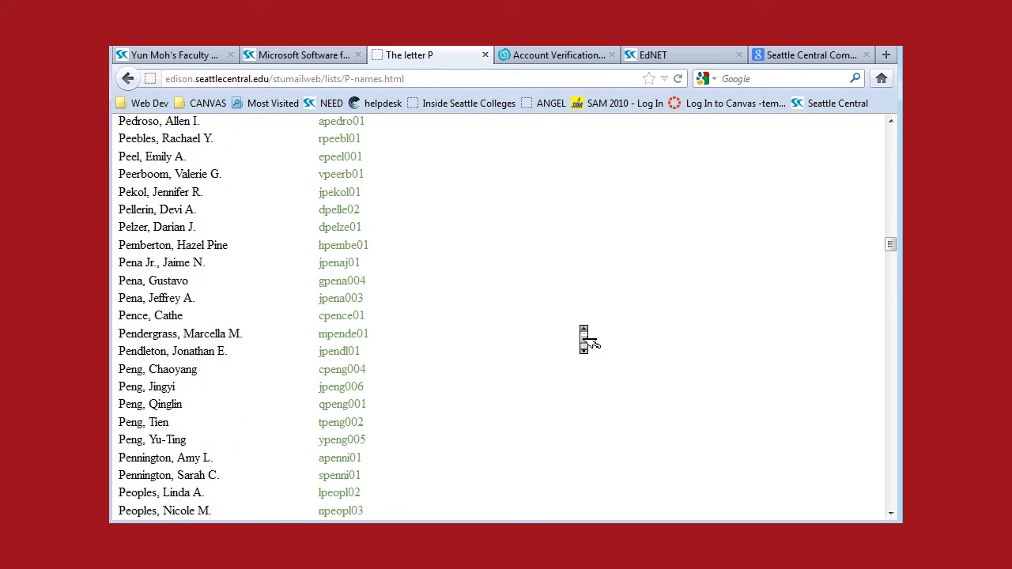
scroll(582, 336, "up", 20)
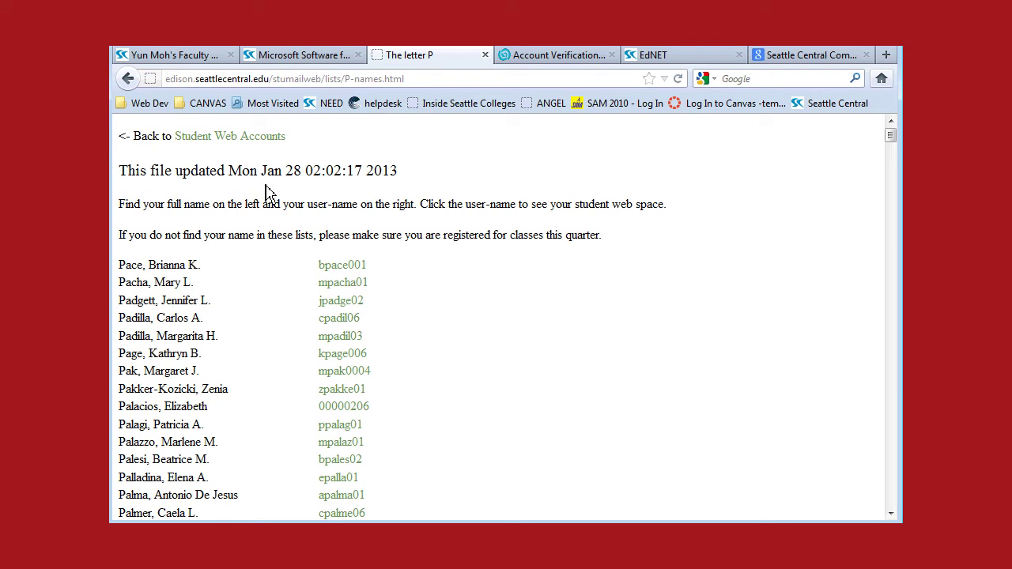
left_click(128, 79)
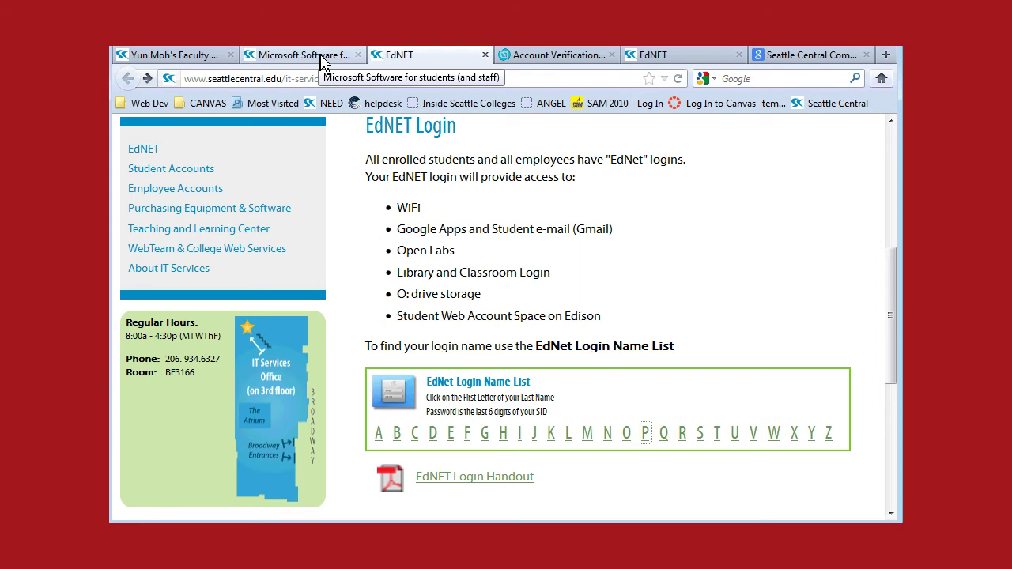
Step: From step 9 of the Microsoft Software instructions, open the mail.seattlecentral.edu email sign-in link
left_click(301, 54)
left_click(513, 235)
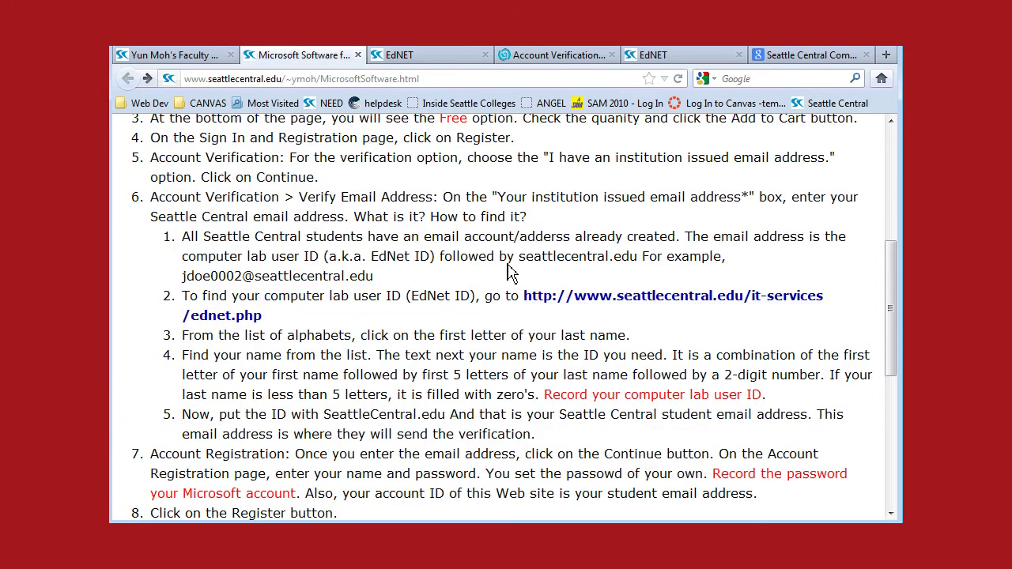
middle_click(486, 361)
left_click(490, 366)
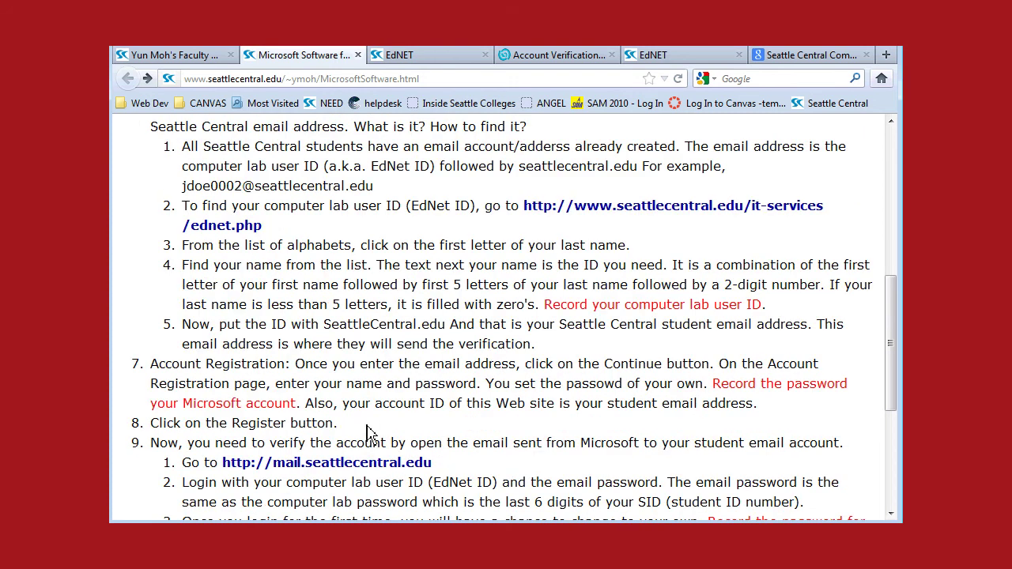
left_click(372, 464)
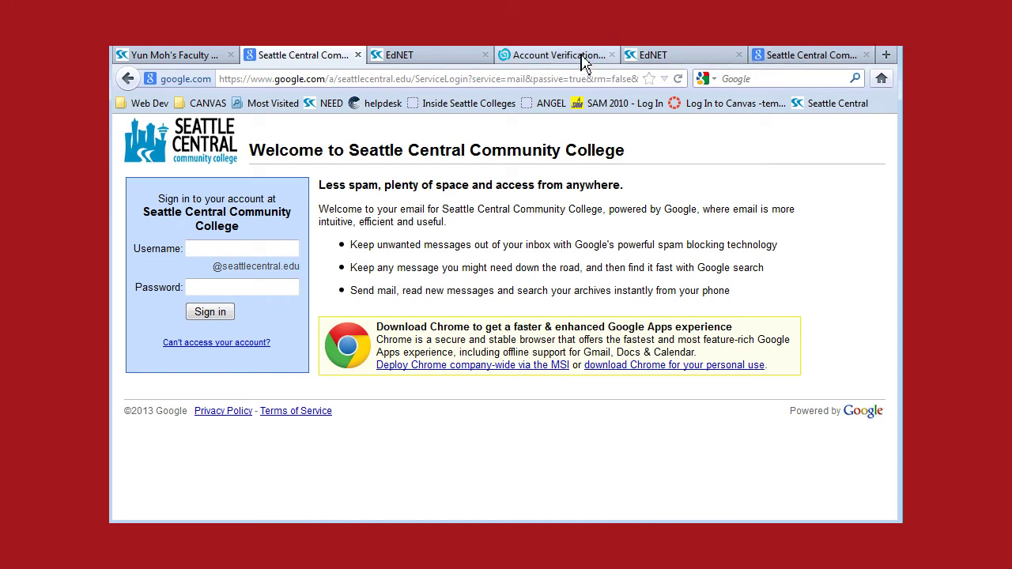
Step: Close the extra EdNET tab and enter the college mail username and password
left_click(484, 54)
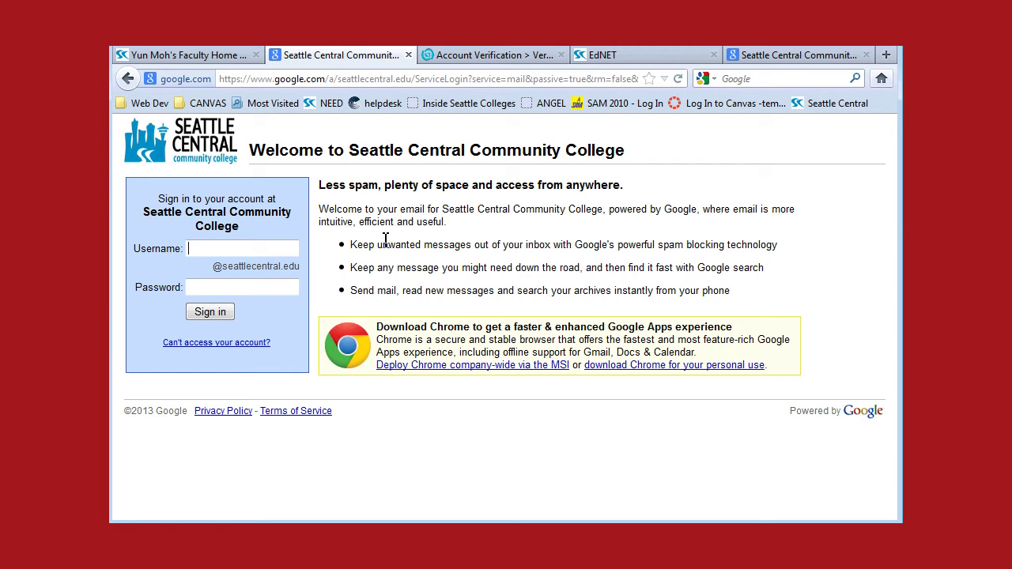
left_click(247, 286)
type("******")
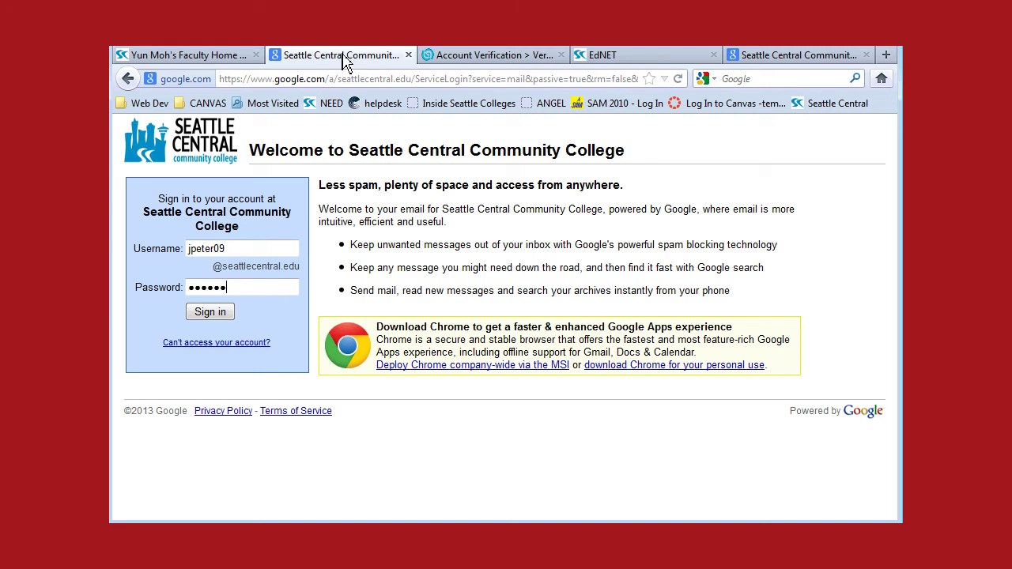
left_click(477, 57)
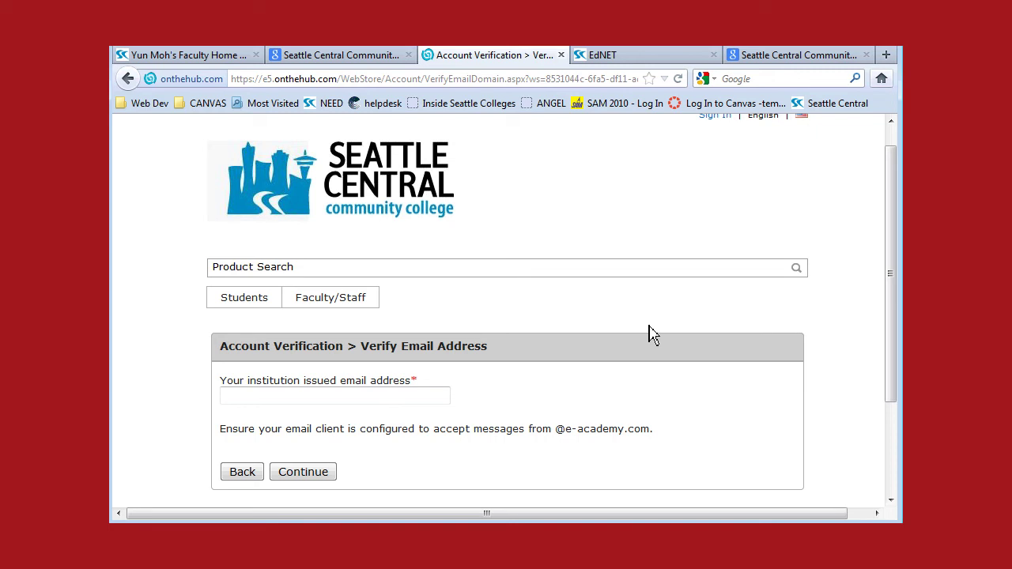
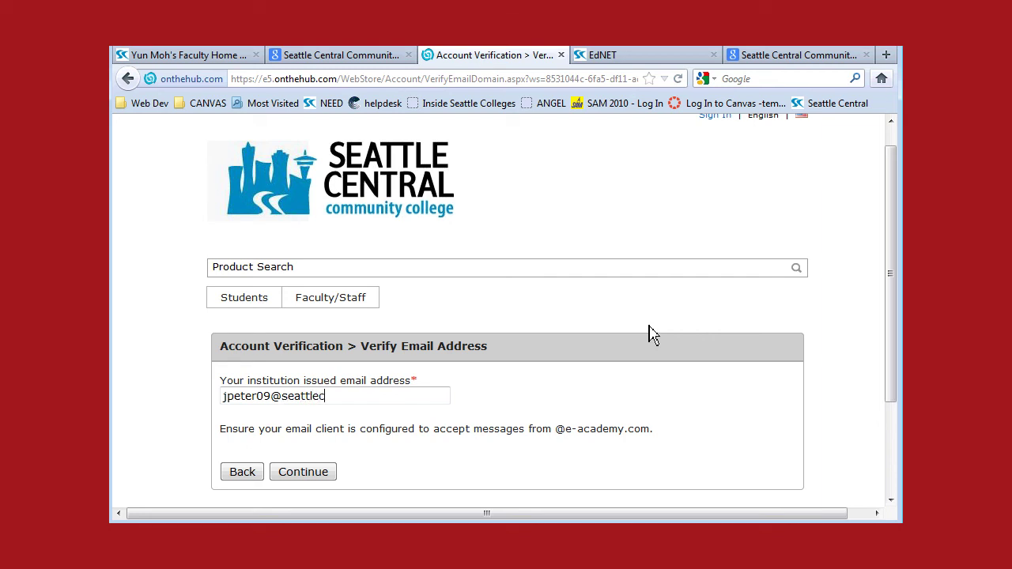
left_click_drag(272, 396, 219, 397)
left_click(284, 394)
left_click_drag(282, 398, 440, 402)
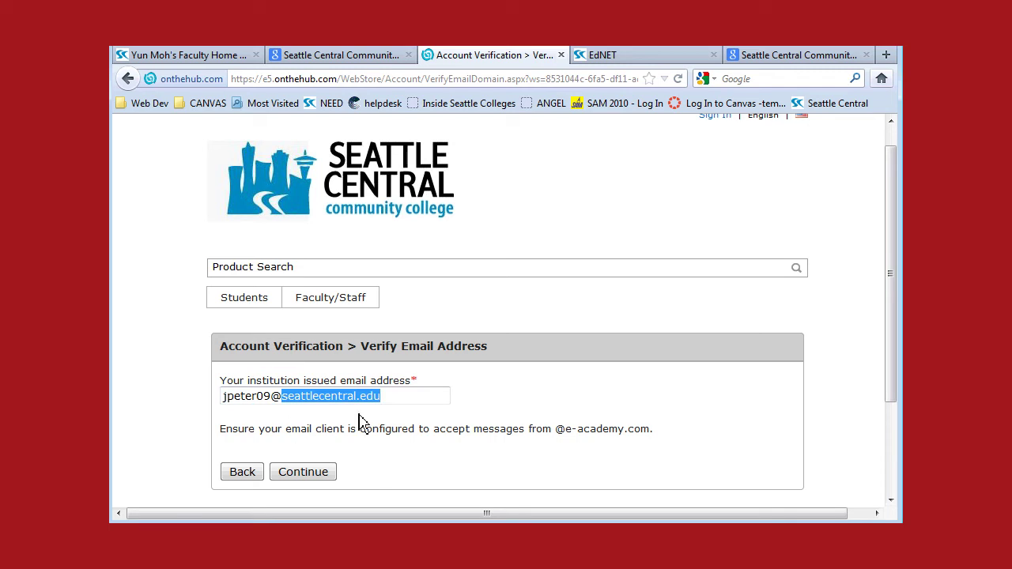
left_click(275, 396)
left_click_drag(275, 396, 193, 398)
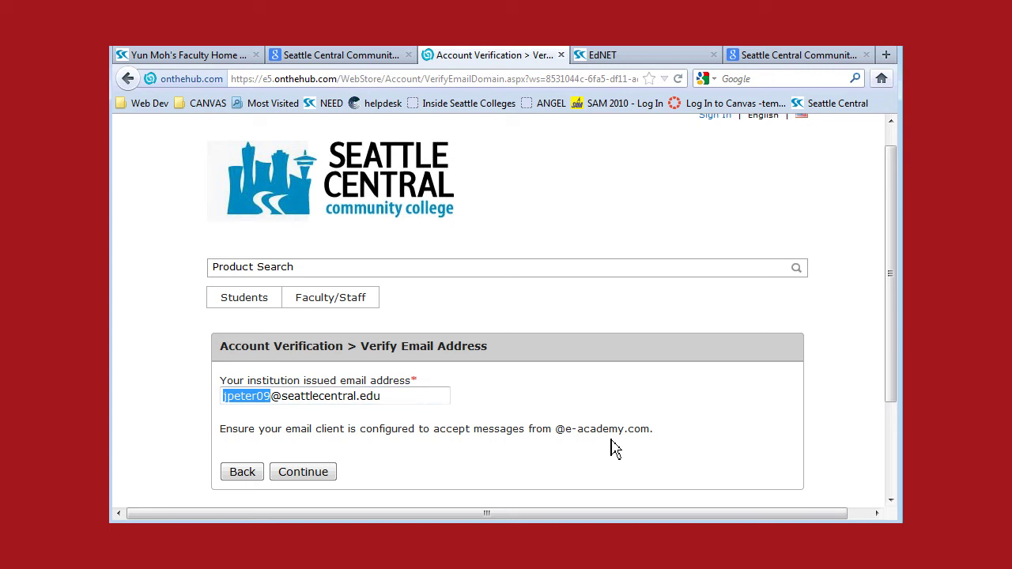
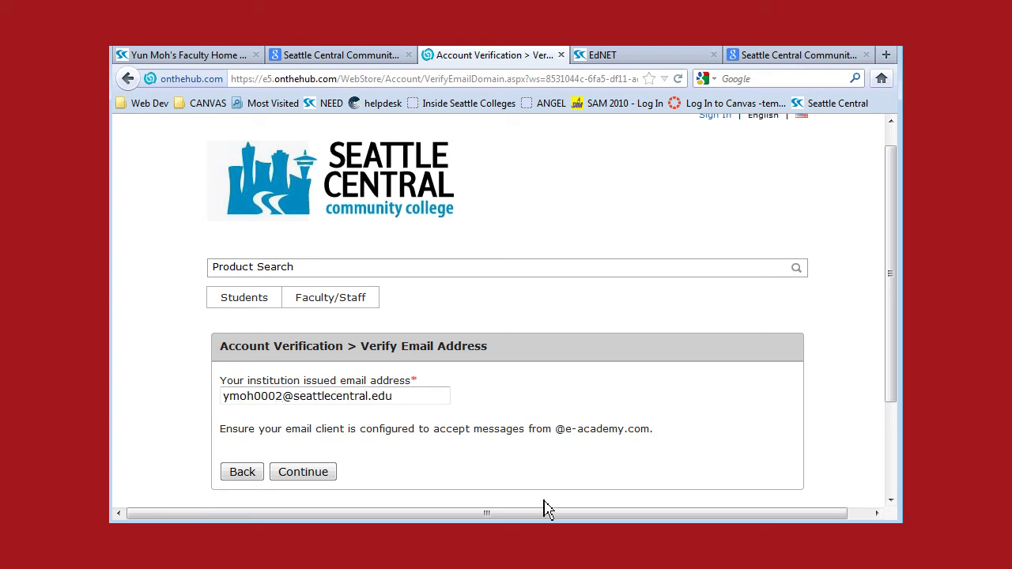
Step: Continue to registration, enter the student's last name, and leave special offers unchecked
left_click(313, 478)
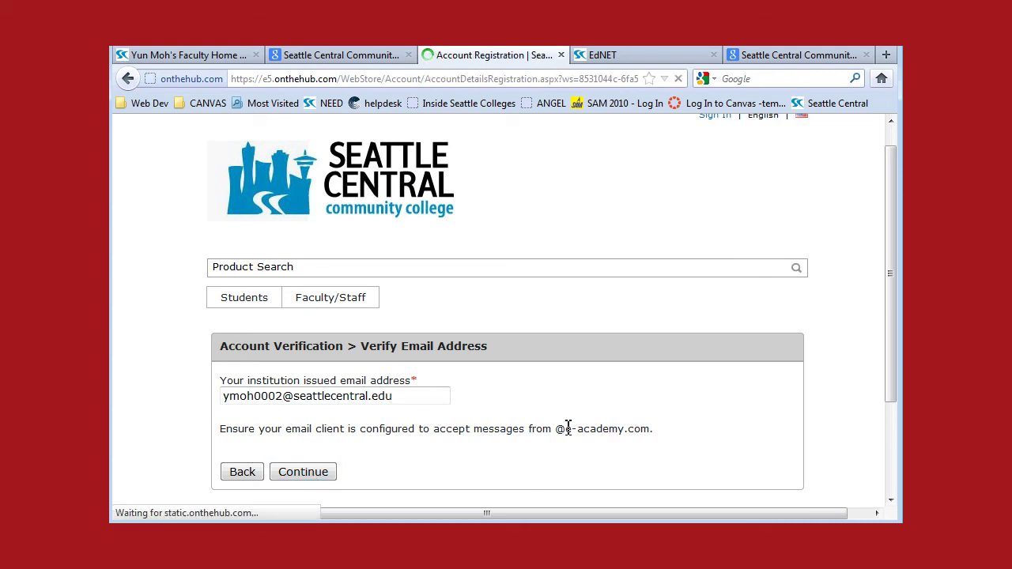
scroll(570, 437, "down", 5)
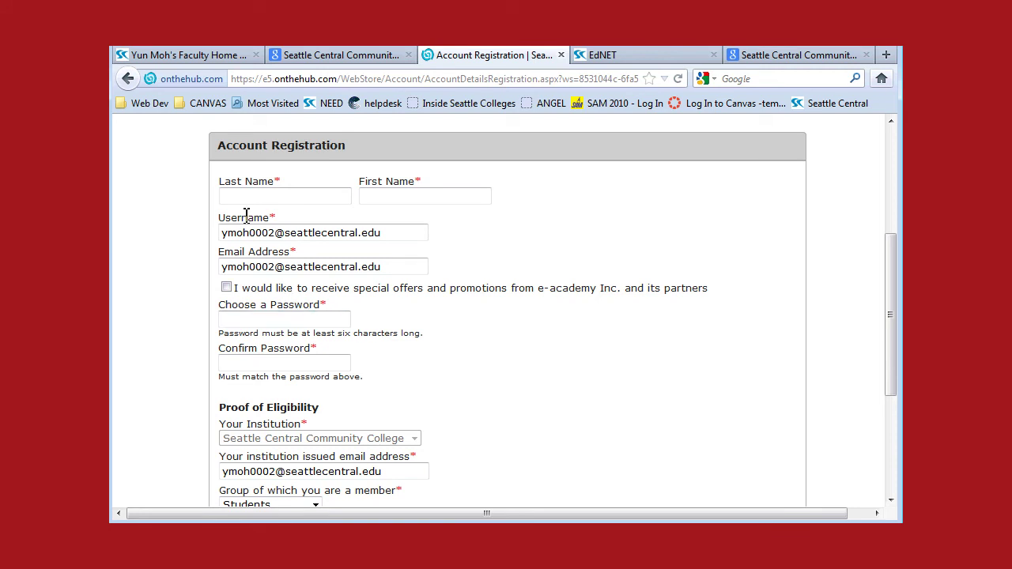
left_click(282, 198)
left_click_drag(406, 236, 222, 244)
left_click_drag(405, 268, 223, 270)
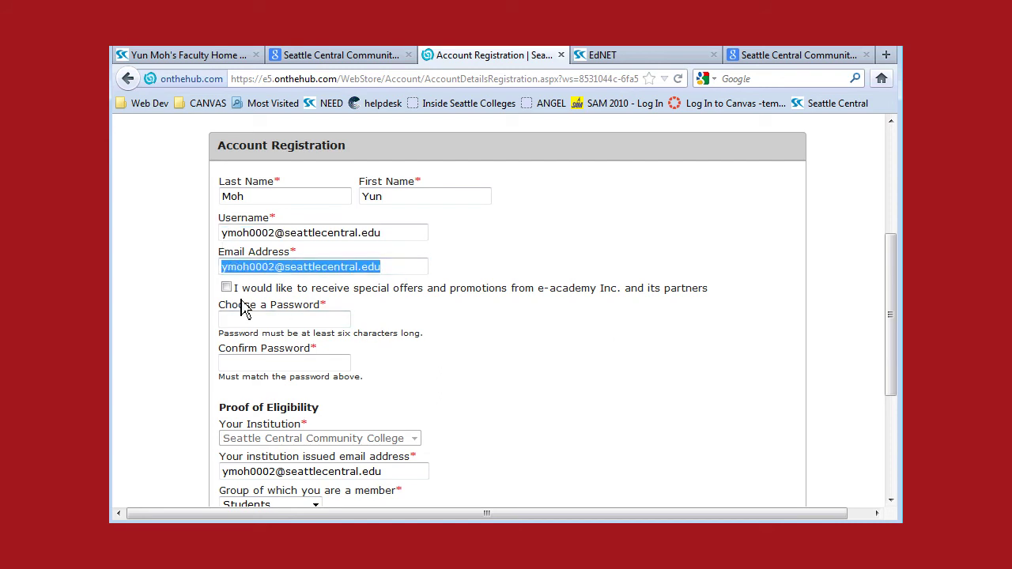
left_click(226, 288)
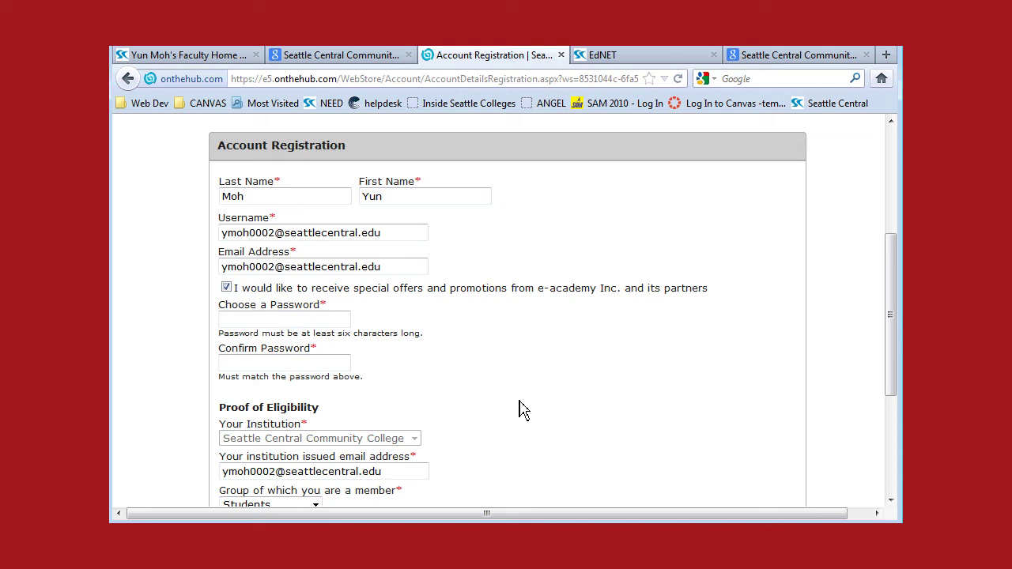
left_click(226, 288)
Step: Choose and confirm an account password meeting the length requirement
left_click_drag(315, 332, 424, 334)
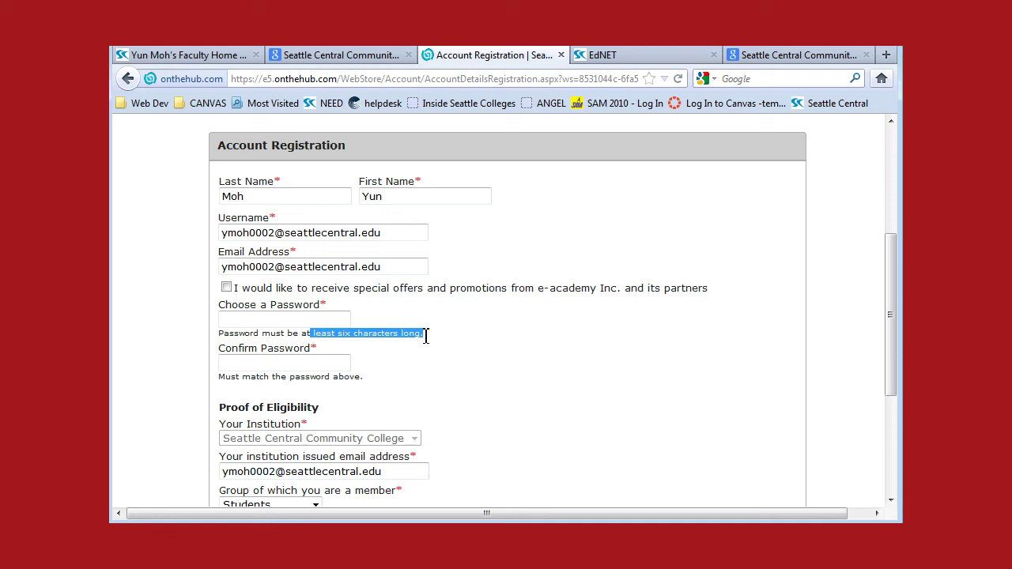
left_click(309, 321)
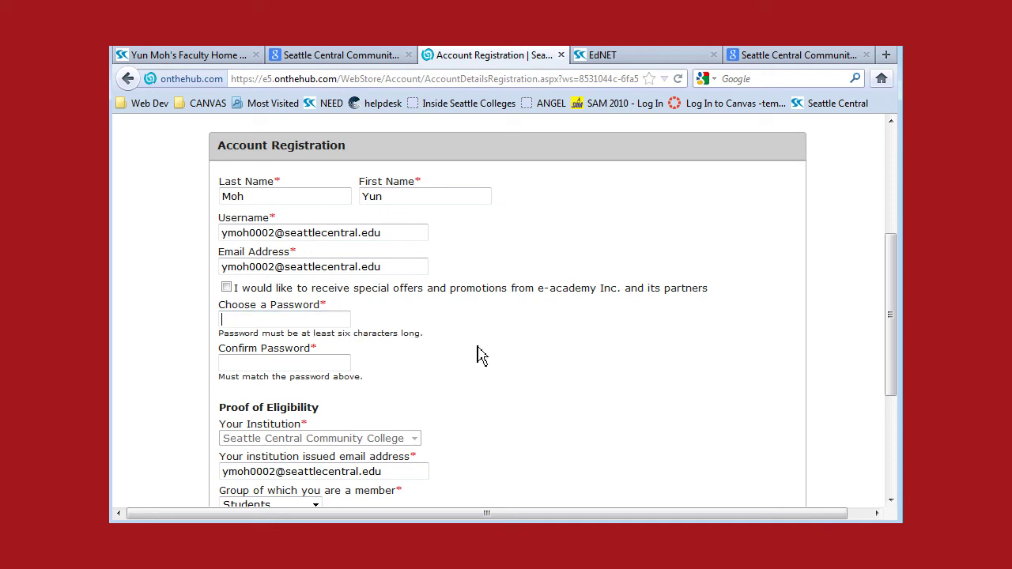
type("••")
key("BackSpace")
key("BackSpace")
type("••••••••••••")
left_click_drag(388, 232, 221, 229)
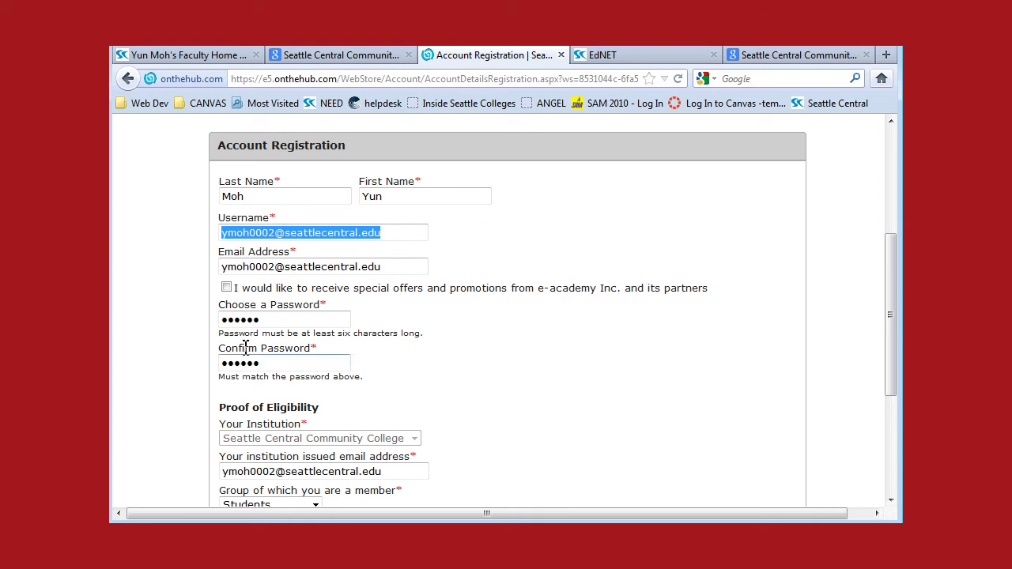
left_click_drag(266, 319, 204, 319)
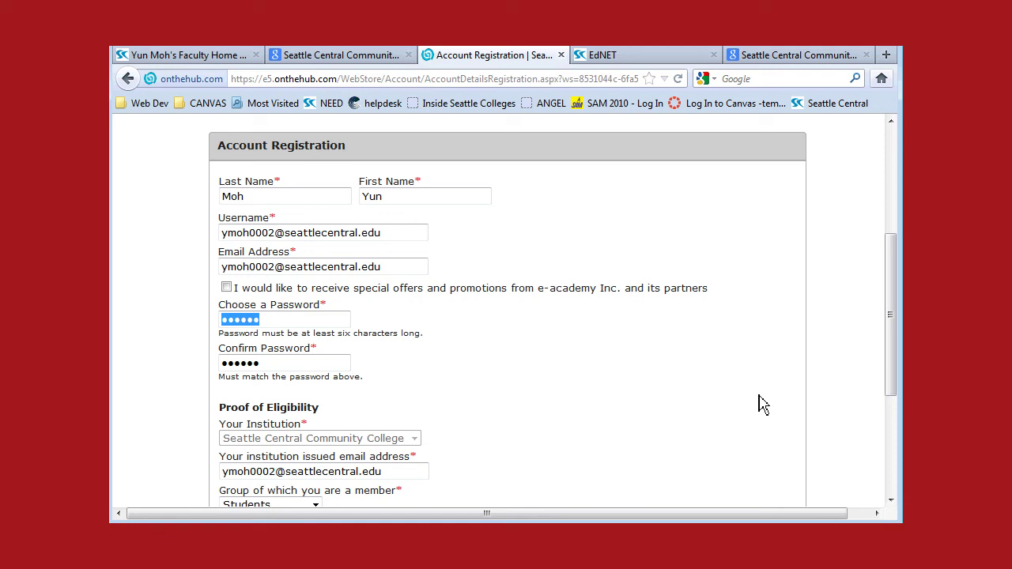
left_click_drag(893, 314, 894, 361)
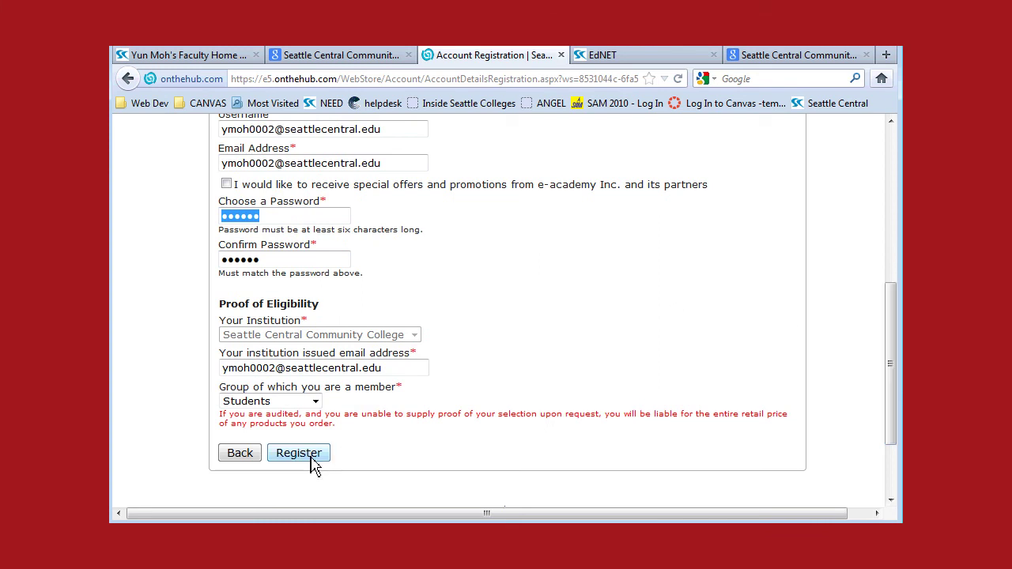
Step: Submit registration and review the institution and Students group on the eligibility page
left_click(300, 462)
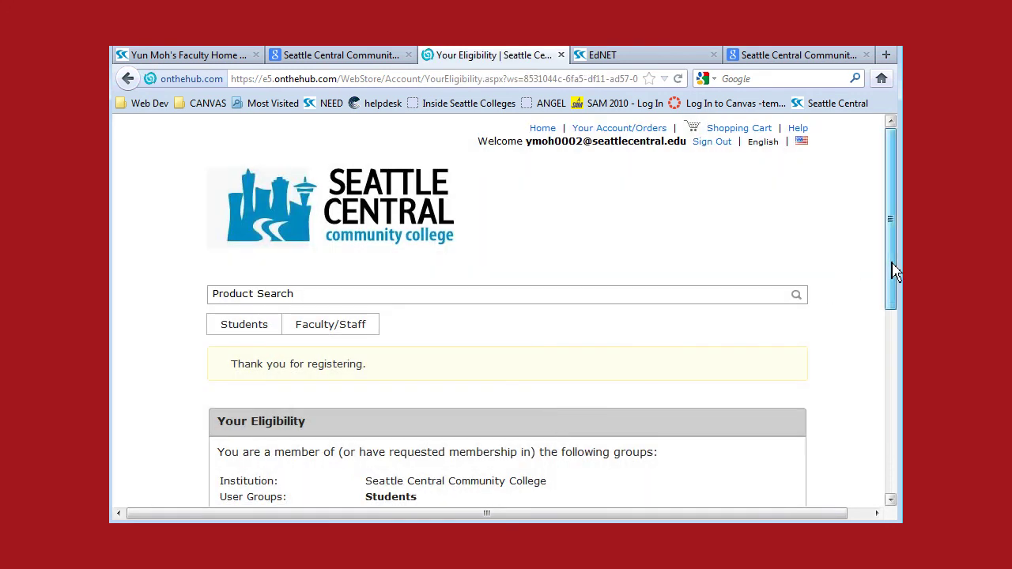
left_click_drag(894, 271, 898, 363)
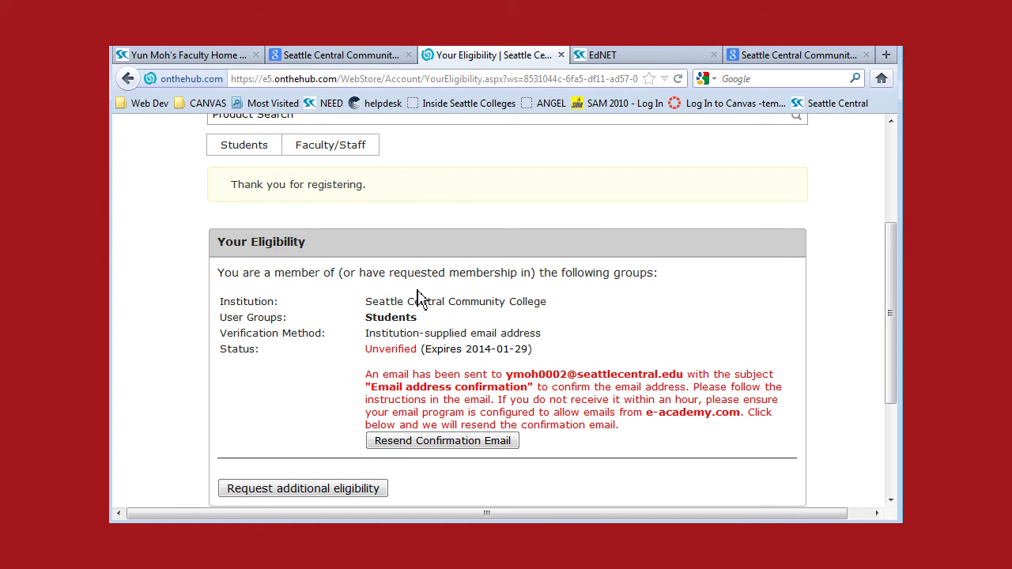
left_click_drag(375, 300, 540, 302)
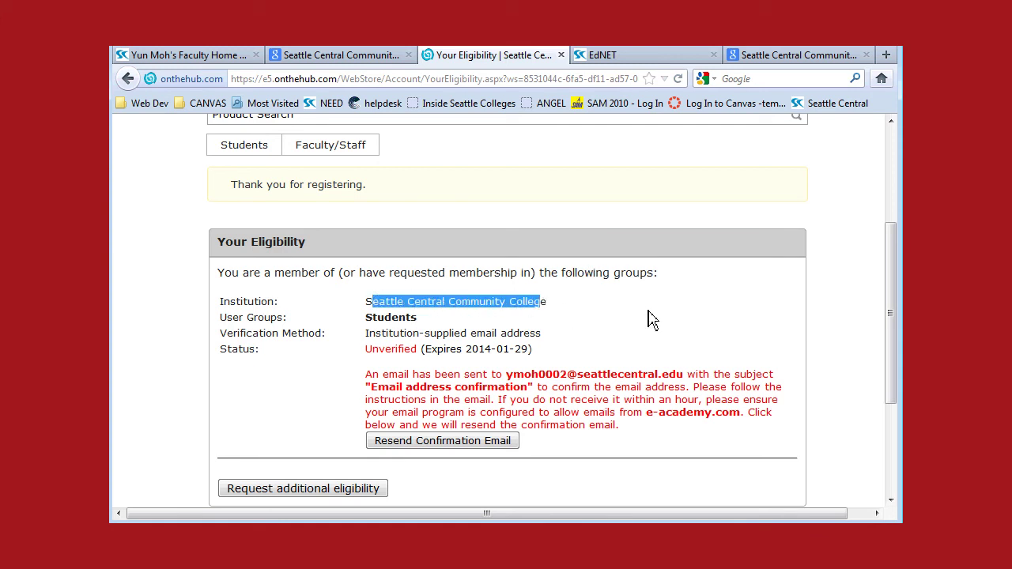
left_click_drag(370, 317, 419, 325)
left_click(582, 332)
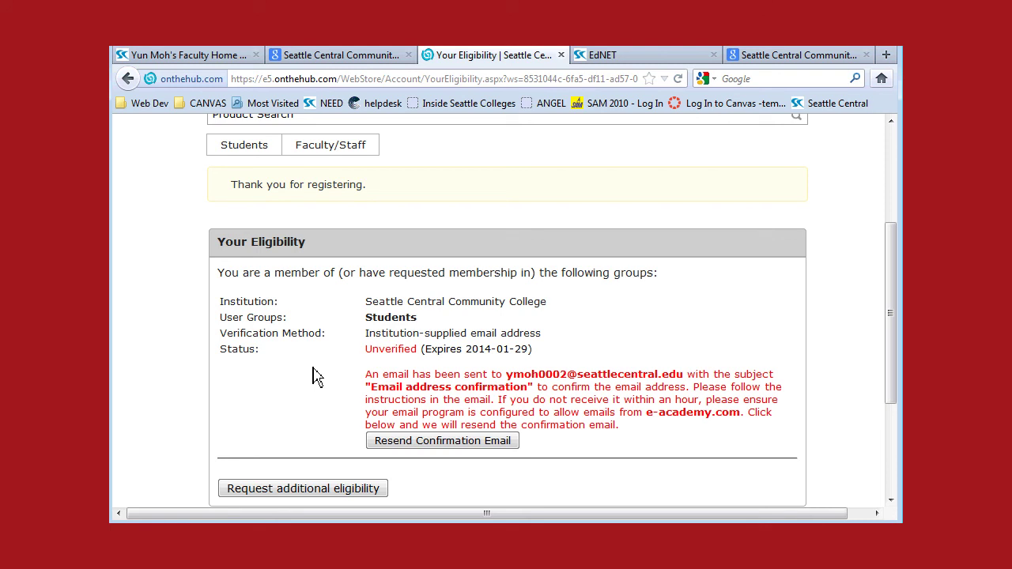
Step: Sign in to the college Gmail with the corrected student username and its password
left_click(355, 59)
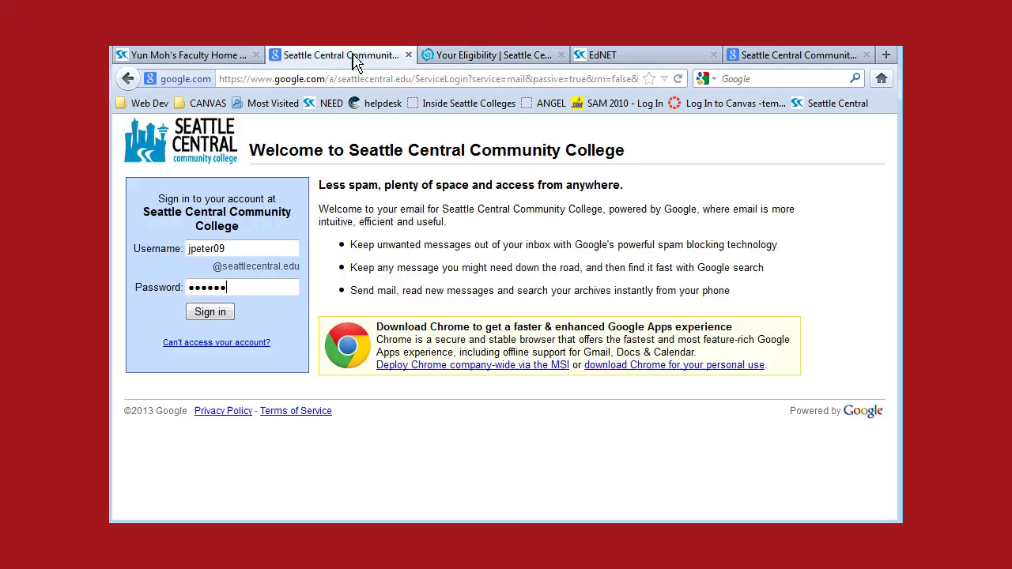
double_click(252, 250)
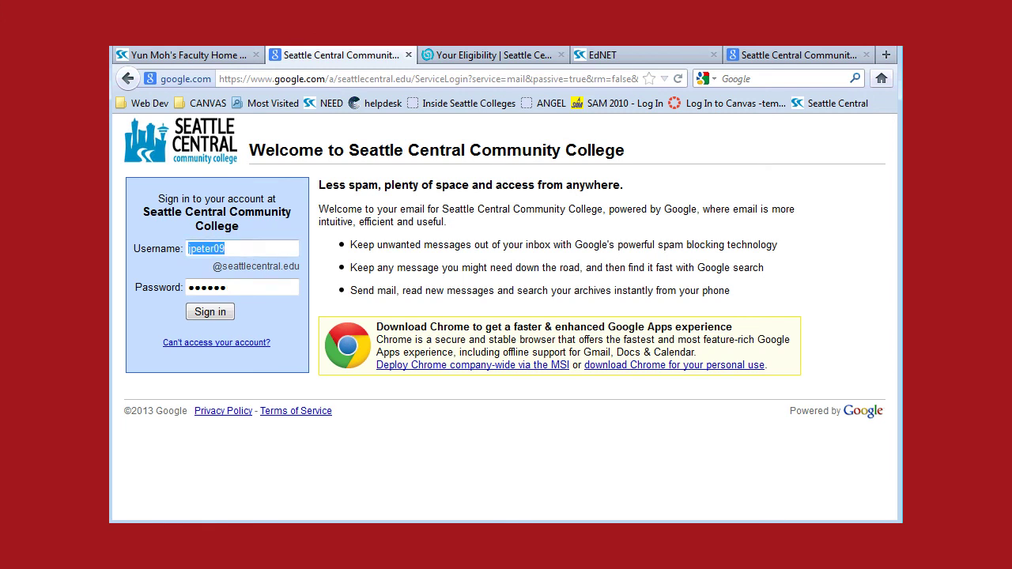
double_click(240, 287)
type("aaaaaa")
left_click(208, 314)
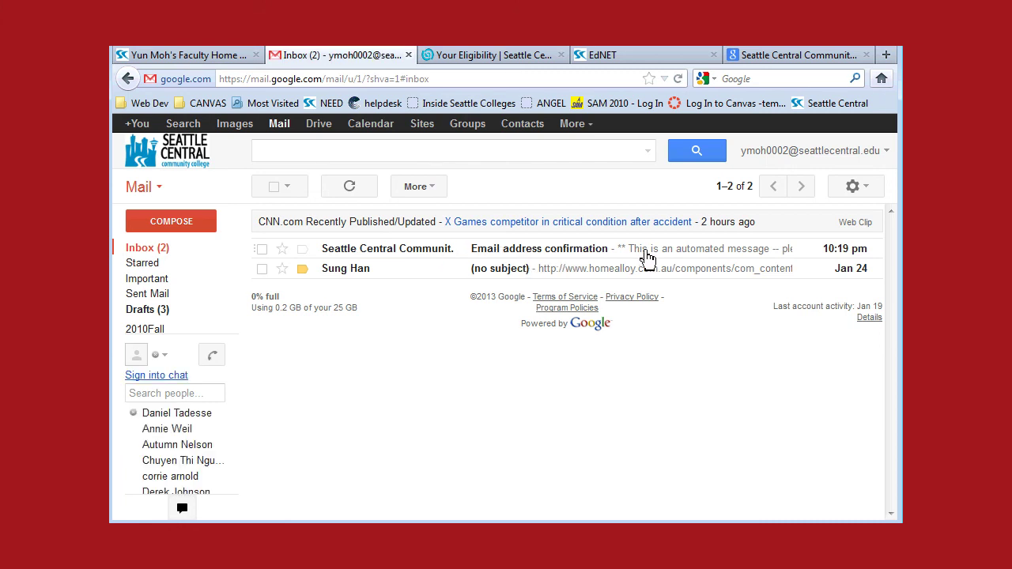
Step: Open the Email address confirmation message and follow its OnTheHub verification link
left_click(551, 251)
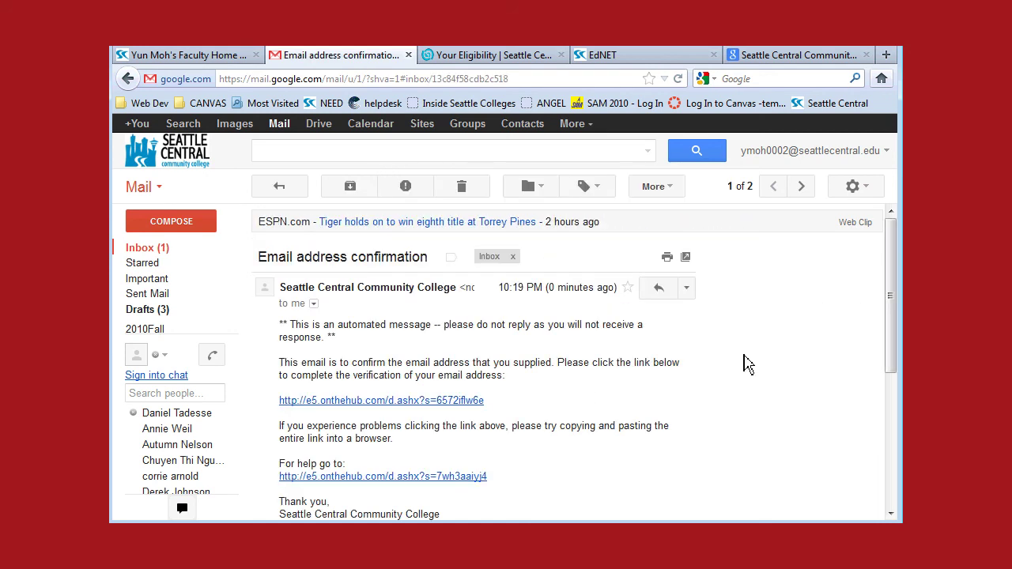
scroll(748, 367, "down", 1)
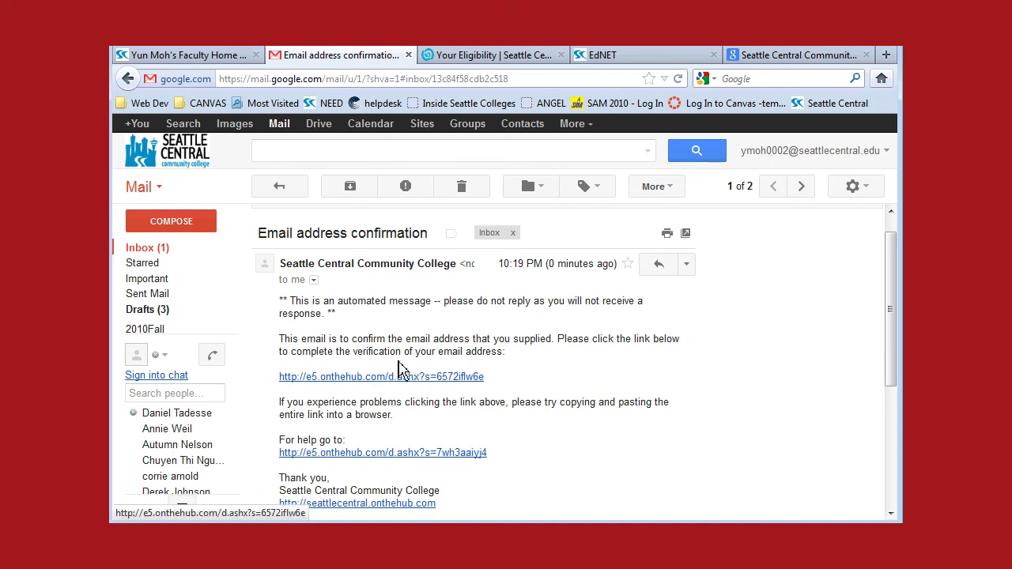
left_click(415, 383)
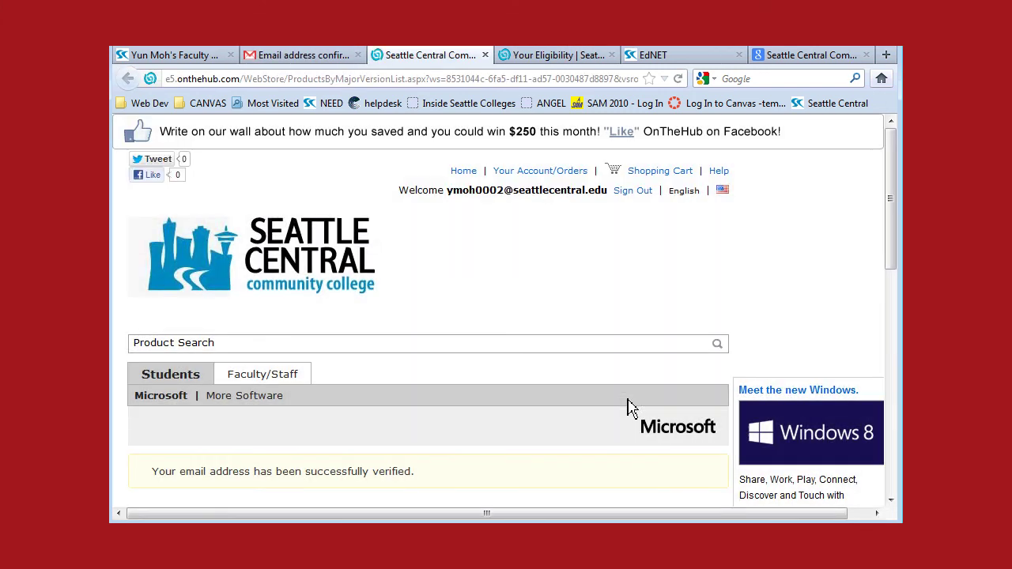
Step: Open Microsoft Office 2010 and find the free English Student Option download
left_click_drag(895, 215, 899, 302)
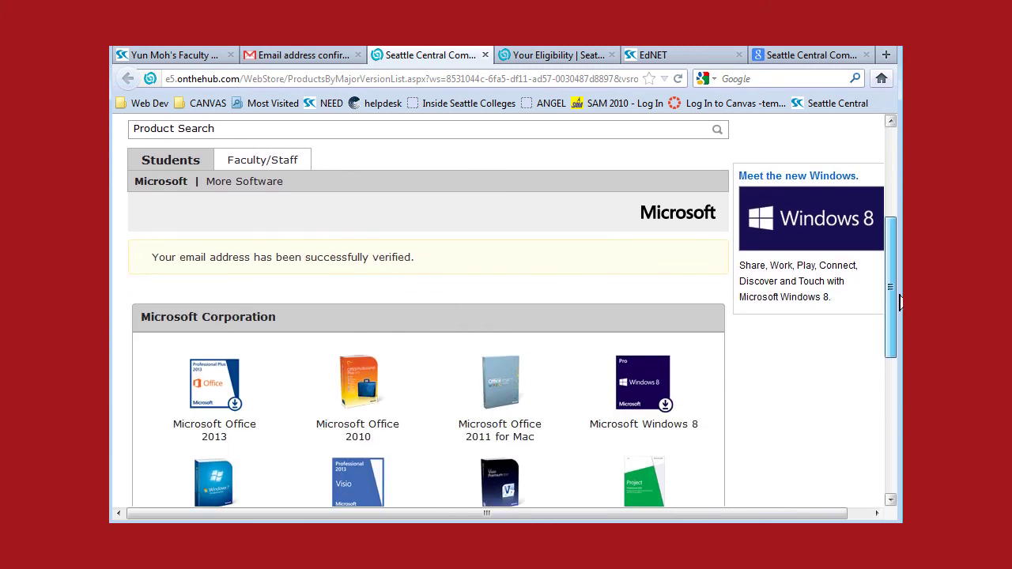
left_click_drag(899, 302, 895, 355)
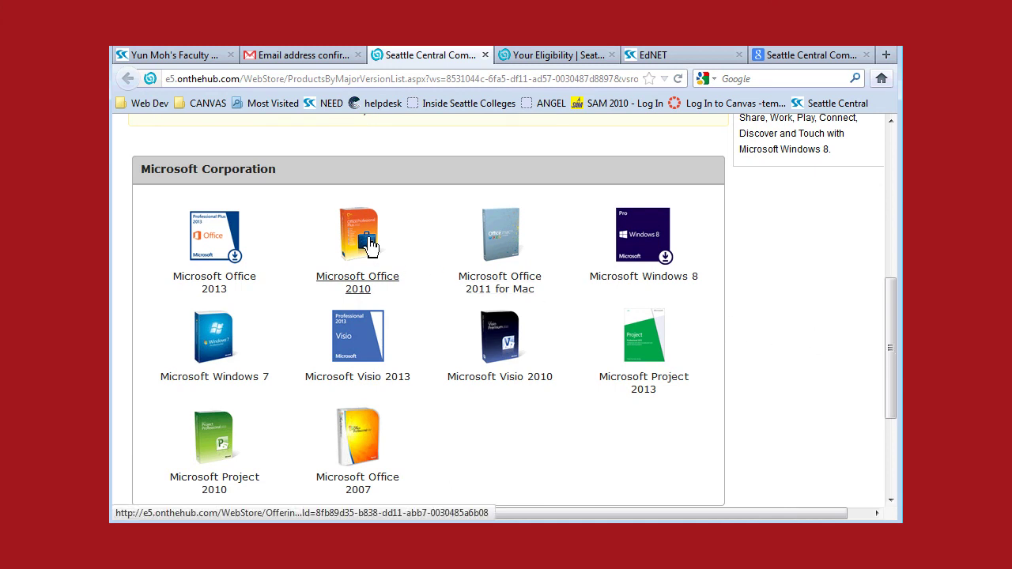
left_click(369, 241)
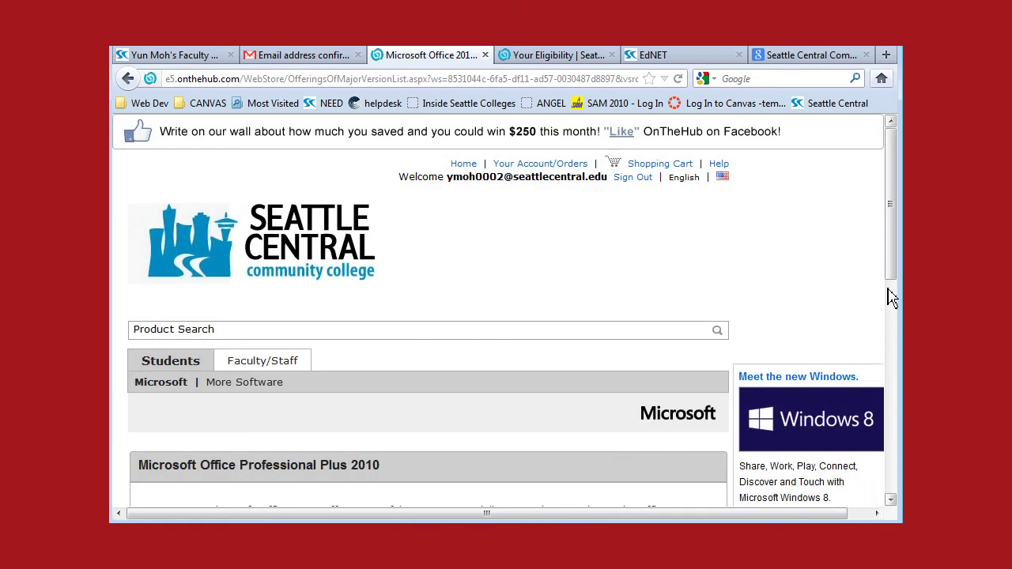
left_click_drag(894, 233, 891, 434)
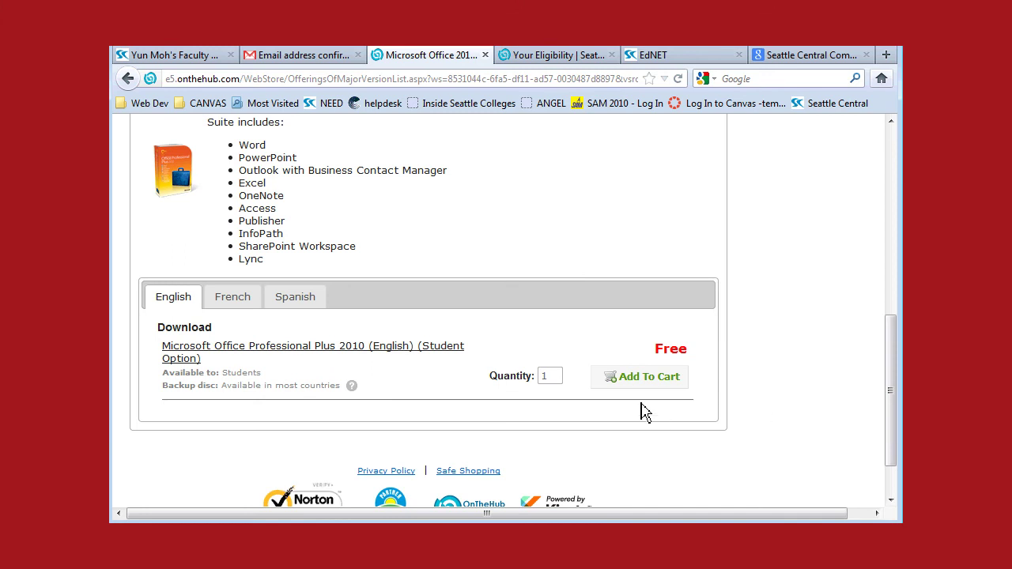
Step: Add Office Professional Plus 2010 Student to the cart and proceed to Check Out
left_click(650, 377)
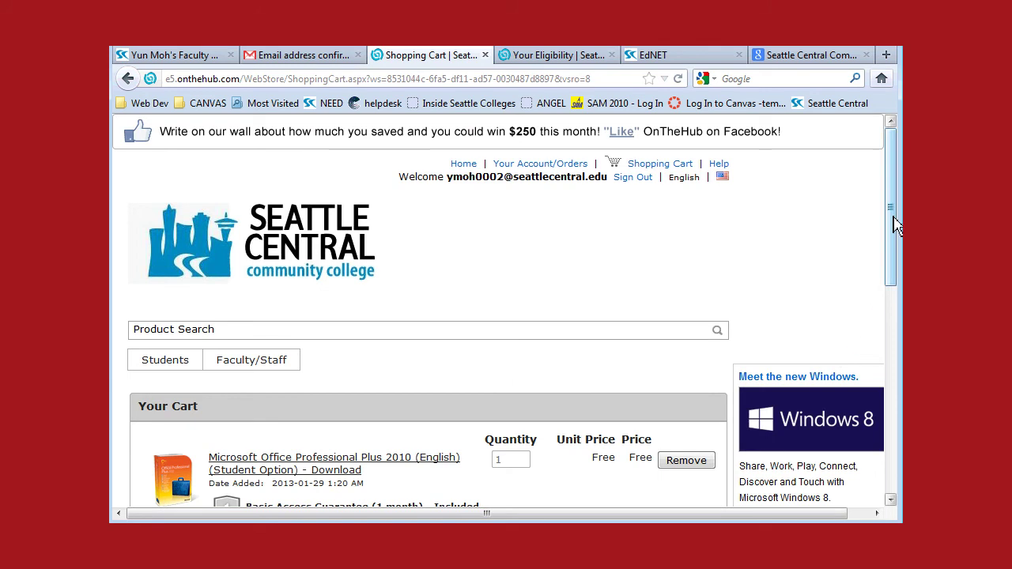
left_click_drag(894, 219, 901, 321)
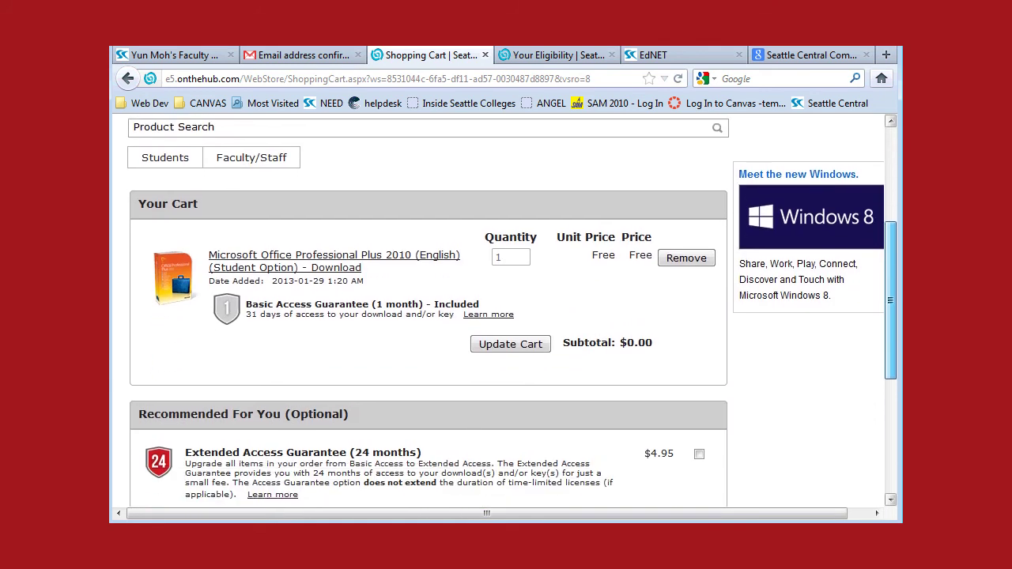
scroll(506, 309, "down", 5)
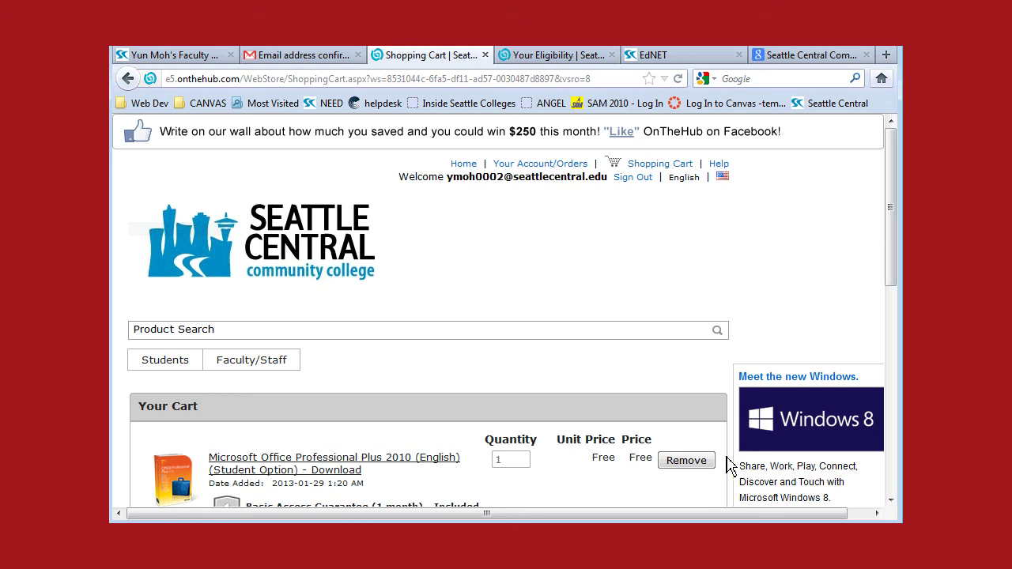
left_click_drag(725, 517, 626, 518)
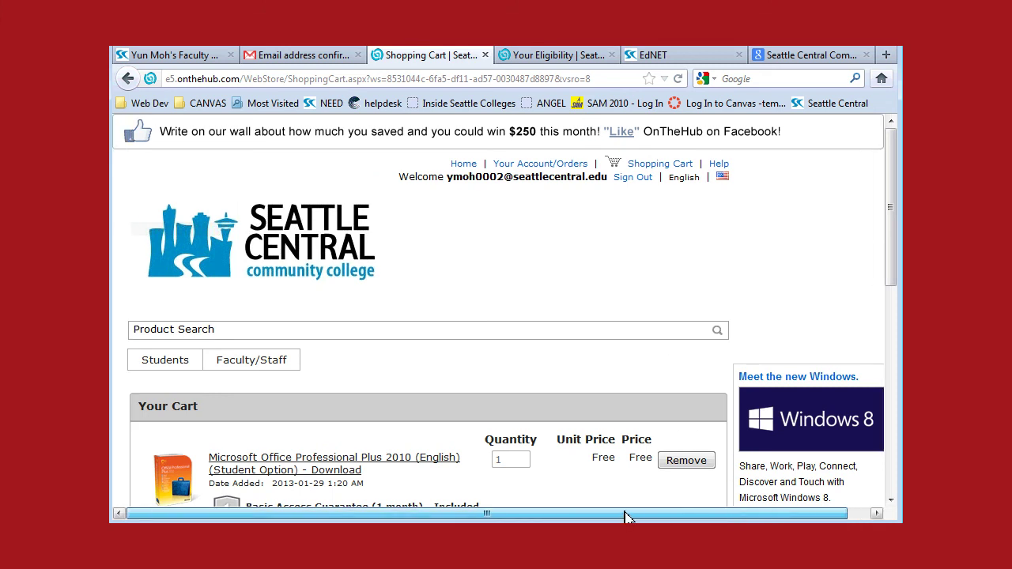
left_click_drag(896, 222, 894, 420)
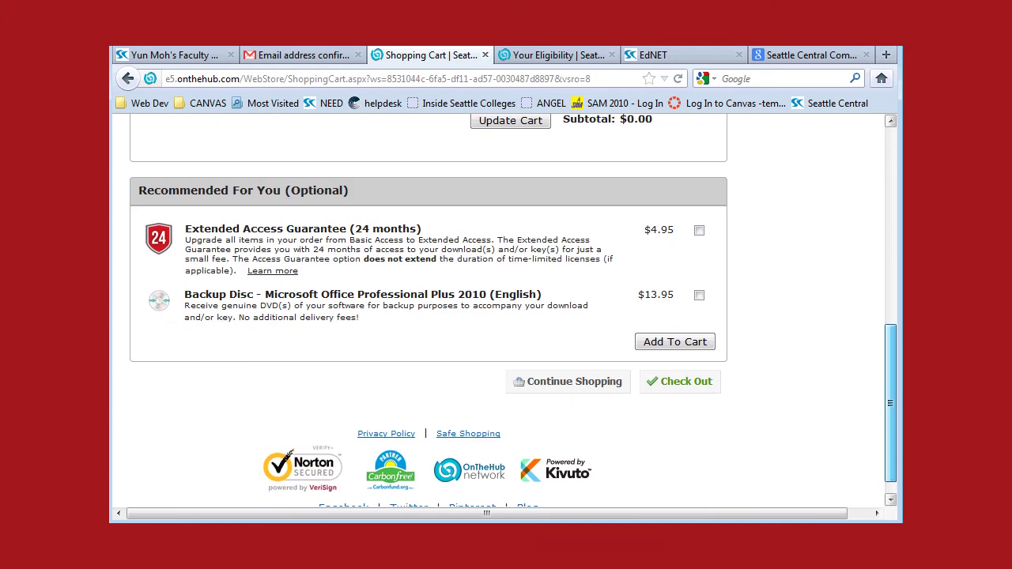
left_click(686, 387)
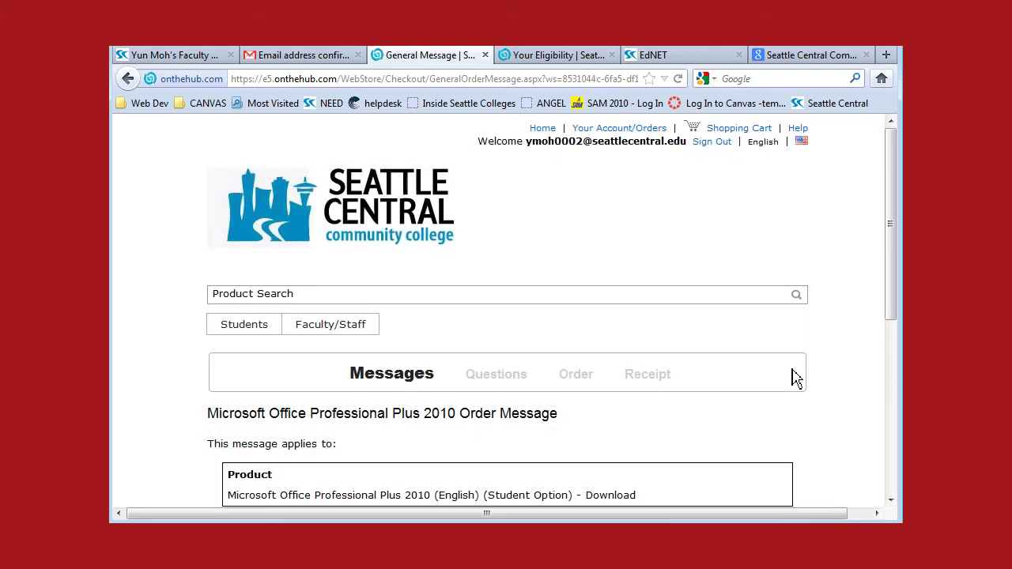
Step: Continue past the order message and enter the student's college email as the license username
left_click_drag(894, 219, 896, 342)
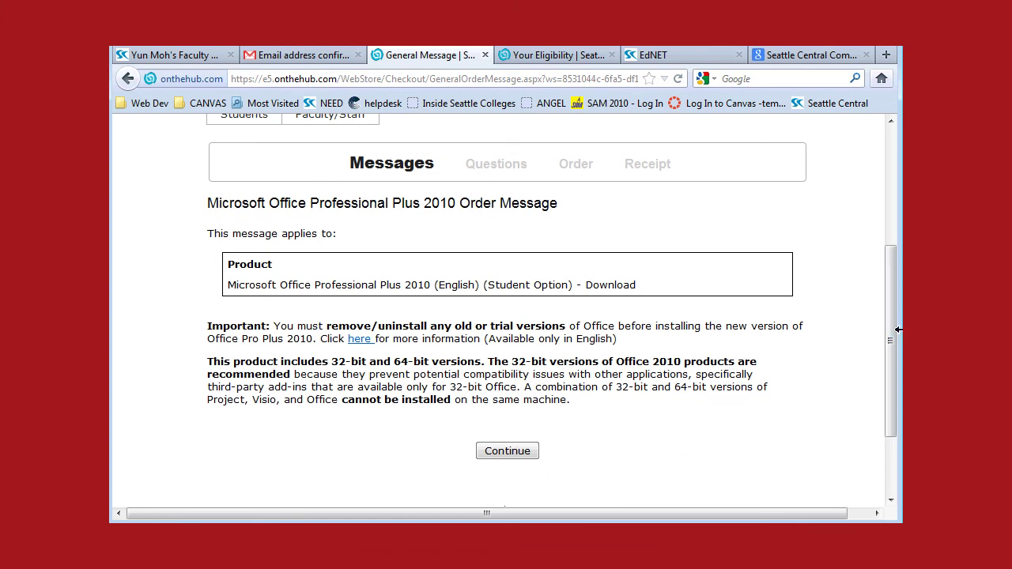
left_click(513, 457)
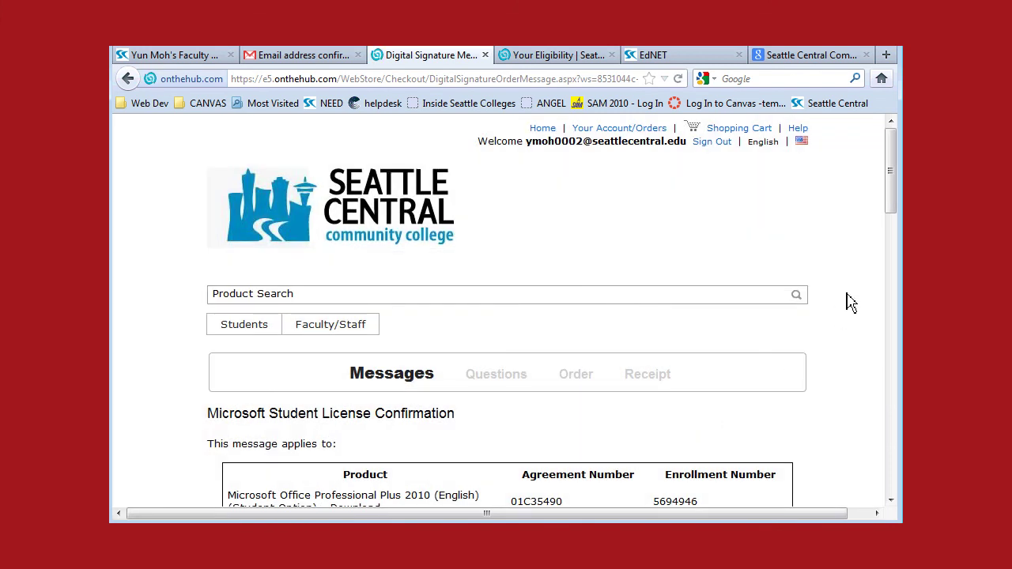
left_click_drag(890, 177, 896, 434)
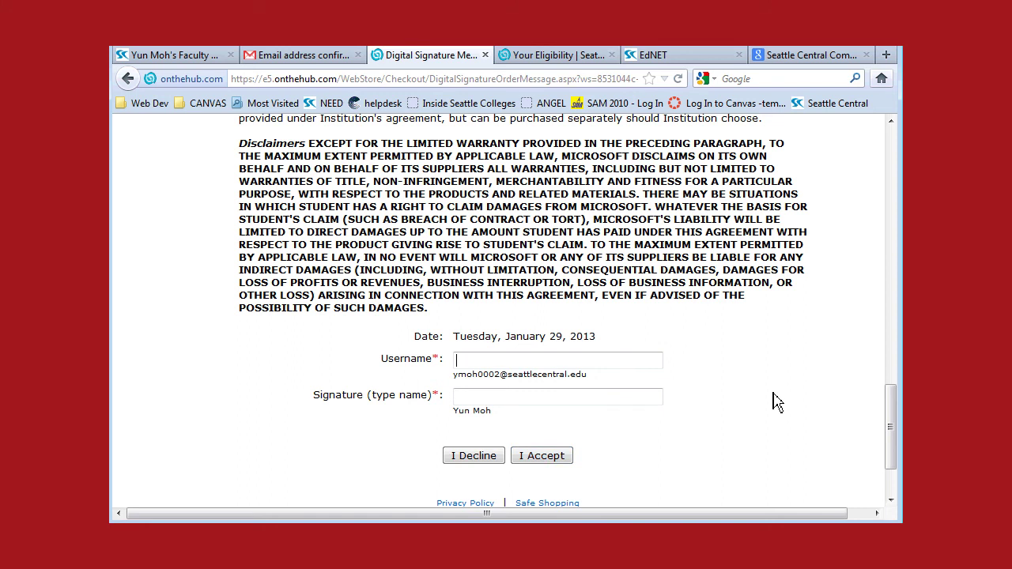
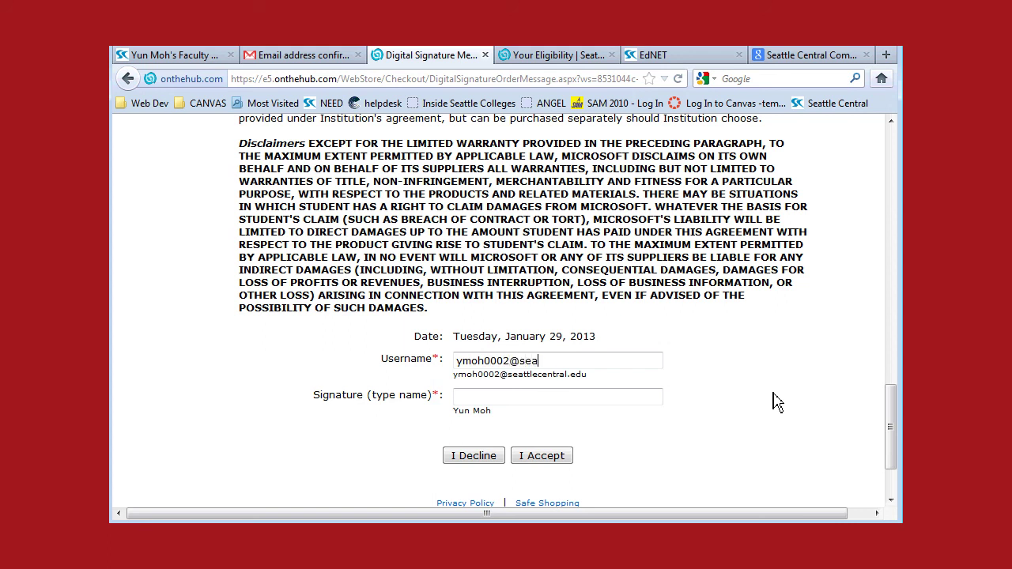
Step: Sign the license with the student's name, accept it, and view the Customer Survey
left_click_drag(601, 383, 464, 397)
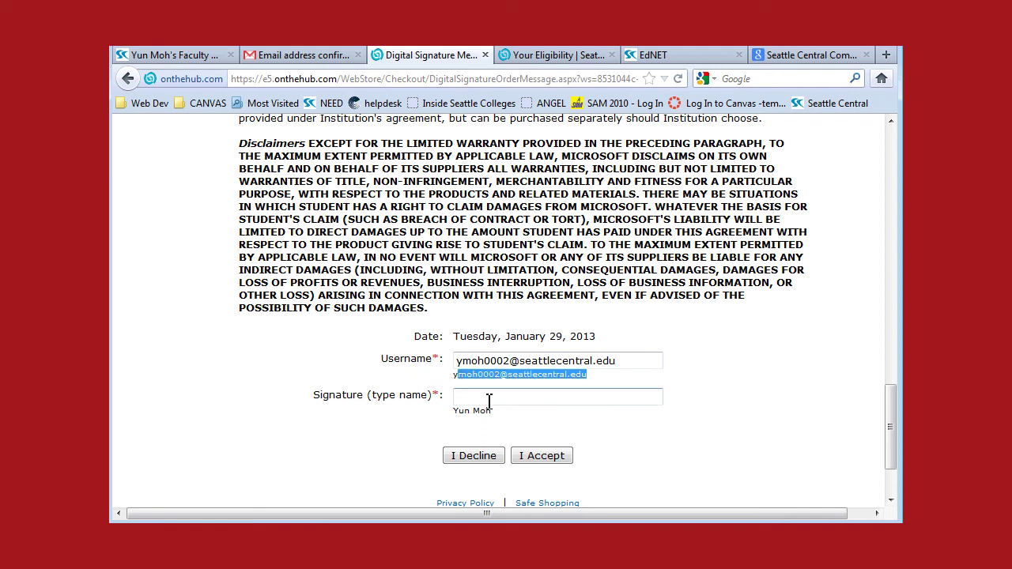
left_click(474, 399)
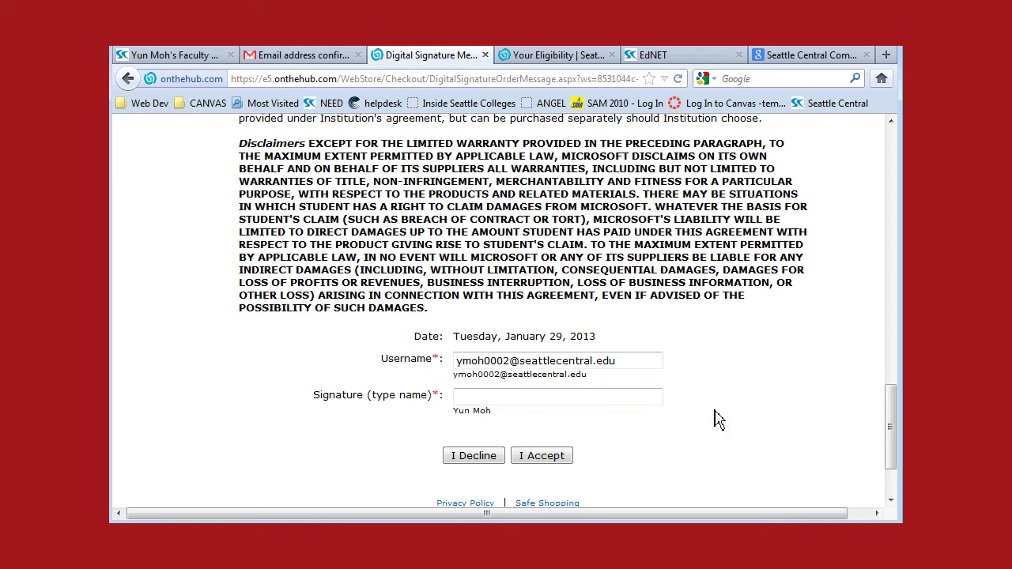
left_click(543, 458)
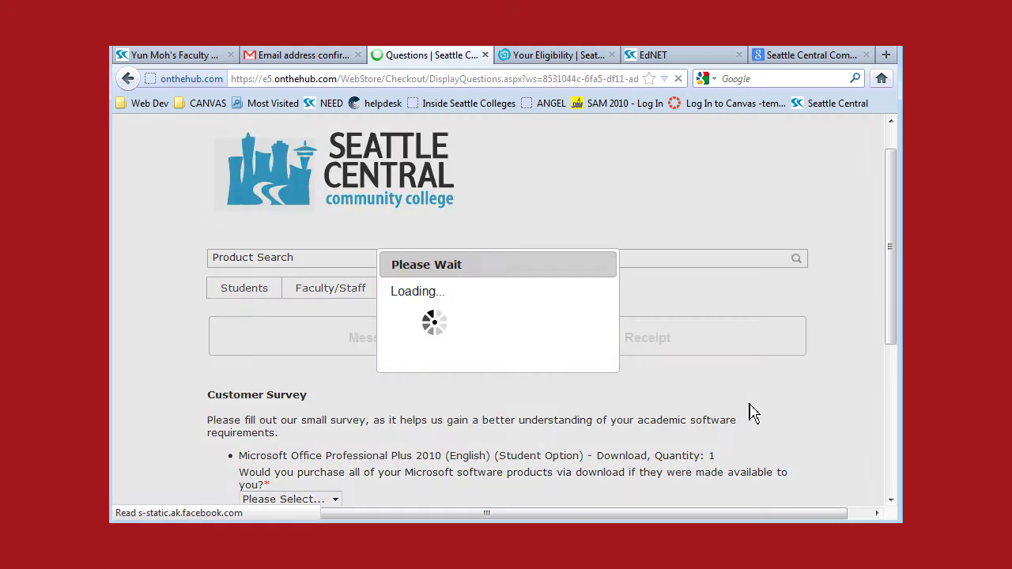
left_click_drag(894, 214, 897, 307)
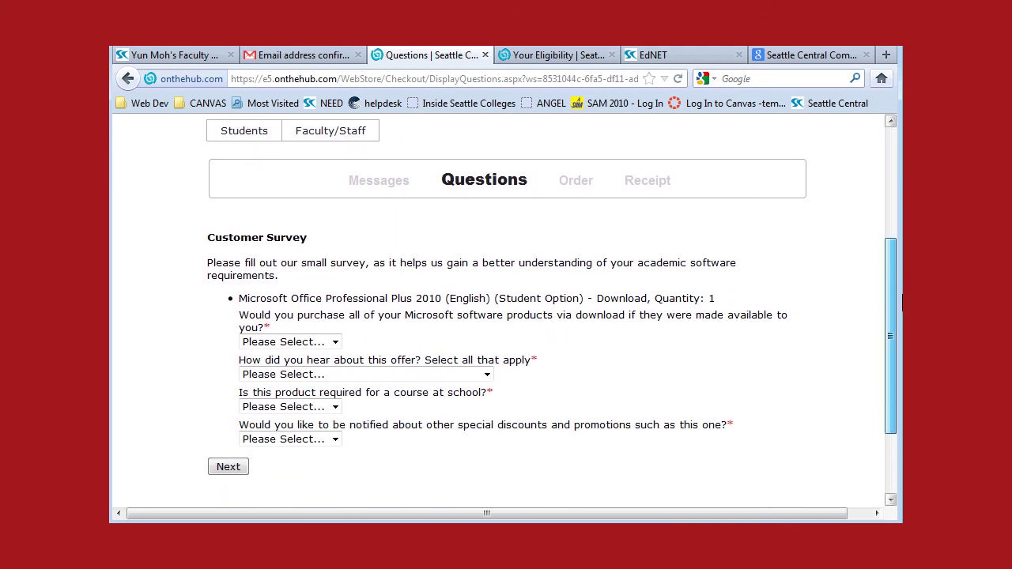